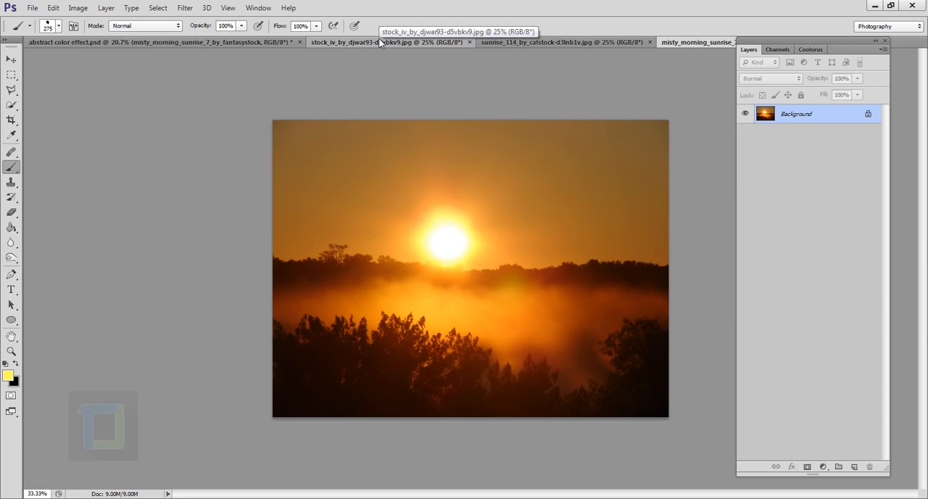
# Step: Switch to the green-screen portrait document and select the man, including his hair and ears, using Quick Selection at brush size 250
pyautogui.click(379, 42)
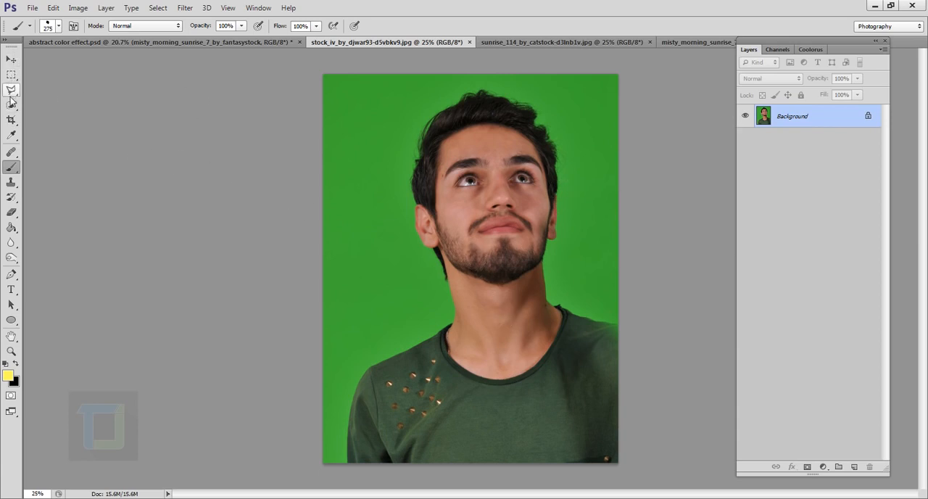
pyautogui.moveTo(10, 109); pyautogui.dragTo(58, 105)
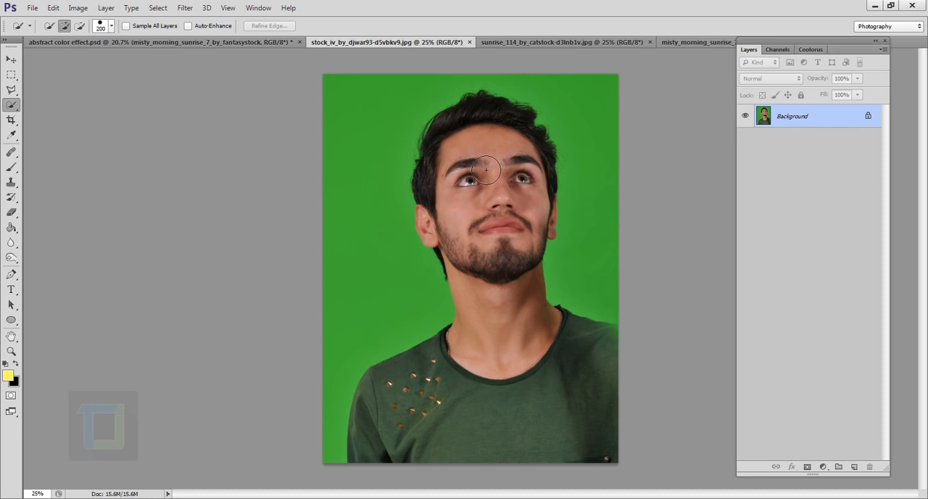
pyautogui.press(']')
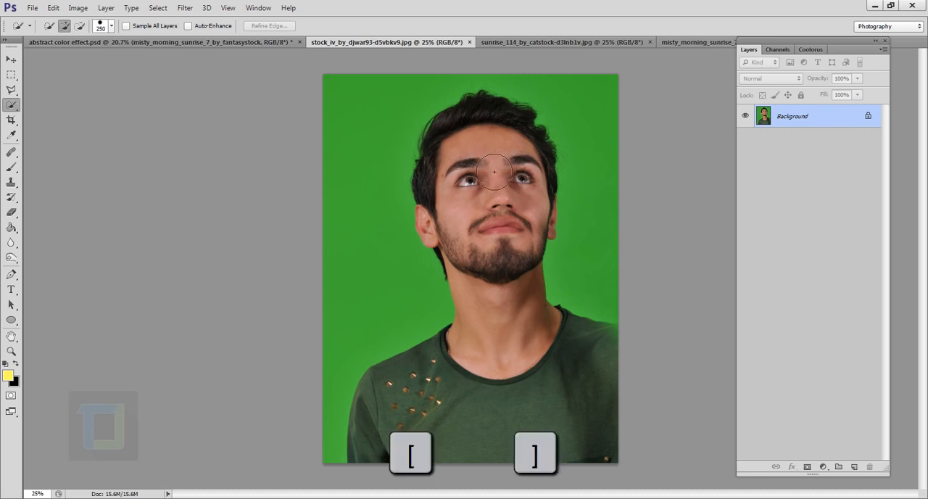
pyautogui.moveTo(496, 182)
pyautogui.mouseDown()
pyautogui.moveTo(491, 398)
pyautogui.moveTo(461, 386)
pyautogui.mouseUp()
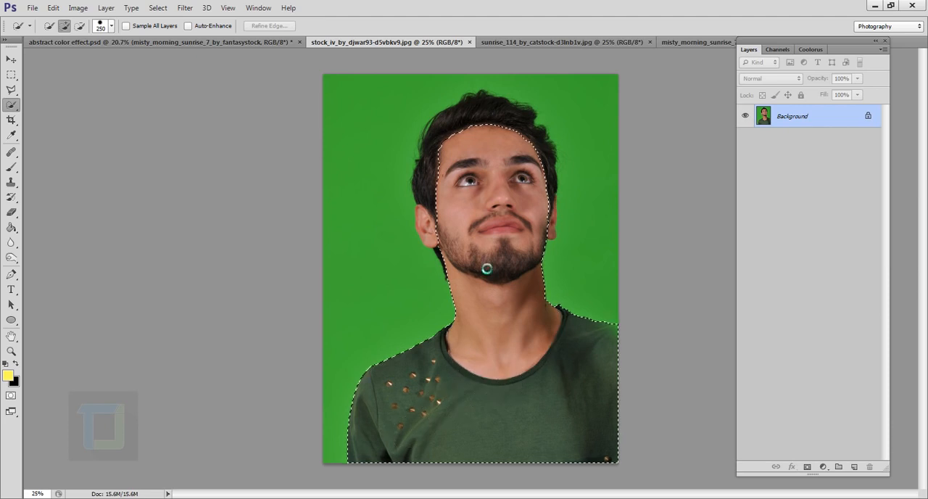
pyautogui.moveTo(447, 223); pyautogui.dragTo(458, 198)
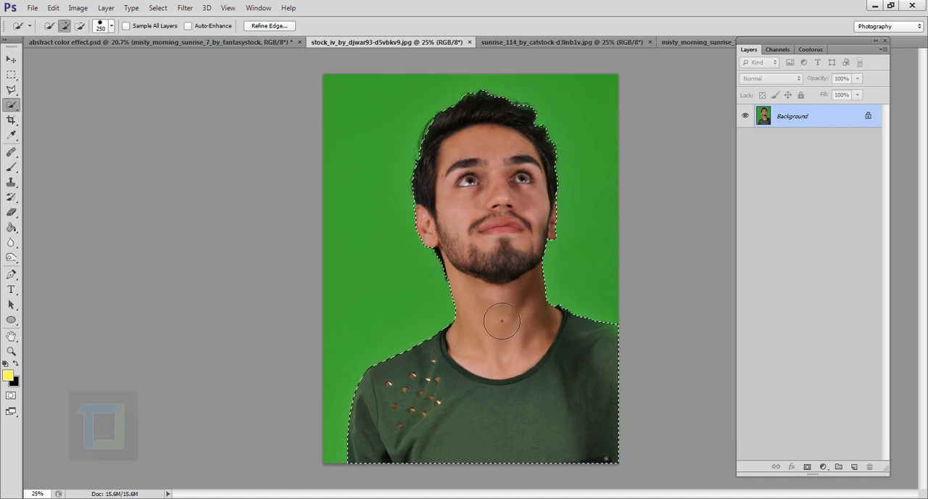
# Step: Refine the selection edge along the shoulders, neck and hair with a size 150 Refine Radius brush, outputting to a selection
pyautogui.click(268, 26)
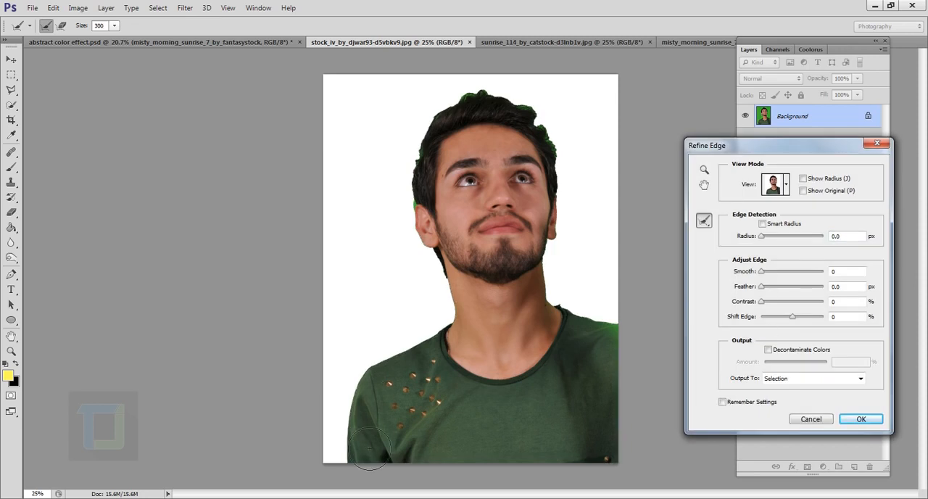
pyautogui.press('[')
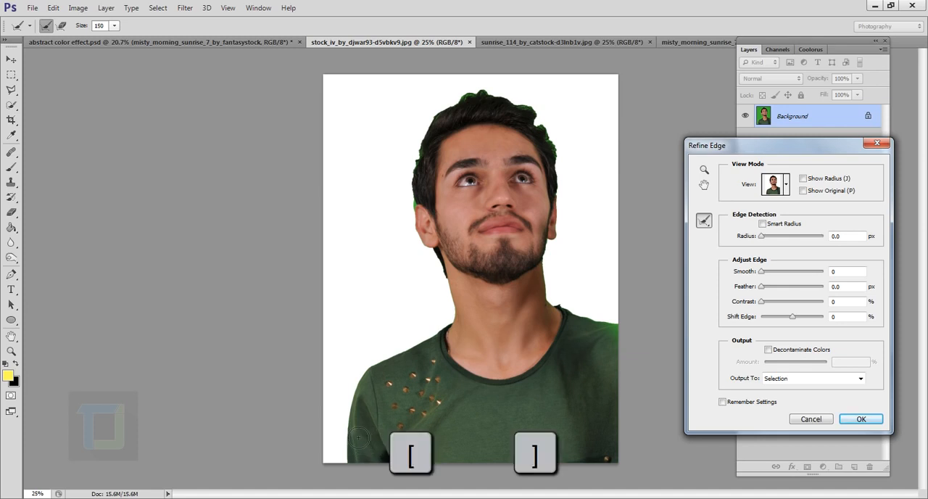
pyautogui.moveTo(358, 451)
pyautogui.mouseDown()
pyautogui.moveTo(365, 405)
pyautogui.moveTo(361, 427)
pyautogui.moveTo(374, 377)
pyautogui.moveTo(470, 337)
pyautogui.moveTo(426, 211)
pyautogui.moveTo(429, 155)
pyautogui.moveTo(459, 108)
pyautogui.moveTo(516, 101)
pyautogui.moveTo(569, 192)
pyautogui.moveTo(557, 289)
pyautogui.moveTo(610, 340)
pyautogui.mouseUp()
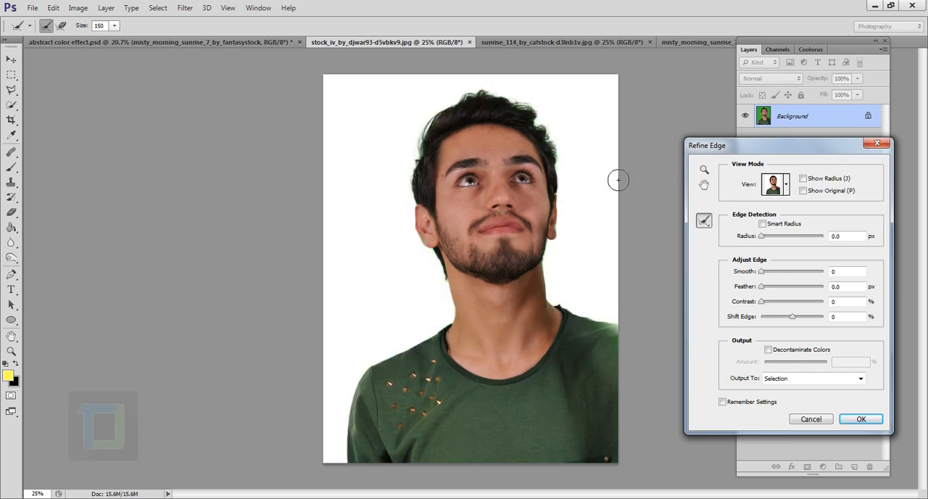
pyautogui.moveTo(564, 155)
pyautogui.mouseDown()
pyautogui.moveTo(545, 140)
pyautogui.moveTo(529, 102)
pyautogui.moveTo(488, 107)
pyautogui.moveTo(458, 120)
pyautogui.moveTo(434, 147)
pyautogui.moveTo(423, 214)
pyautogui.mouseUp()
pyautogui.click(861, 419)
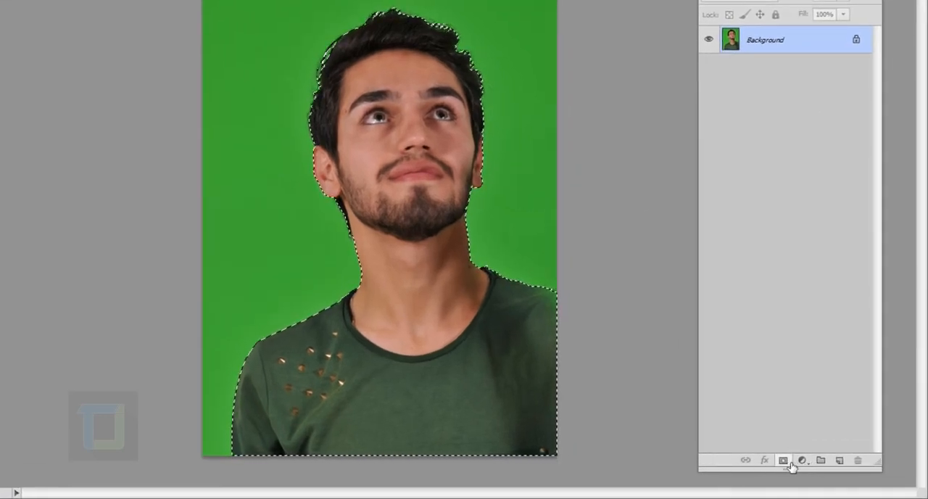
# Step: Hide the green background with a layer mask from the selection and add an empty layer beneath the portrait
pyautogui.click(788, 463)
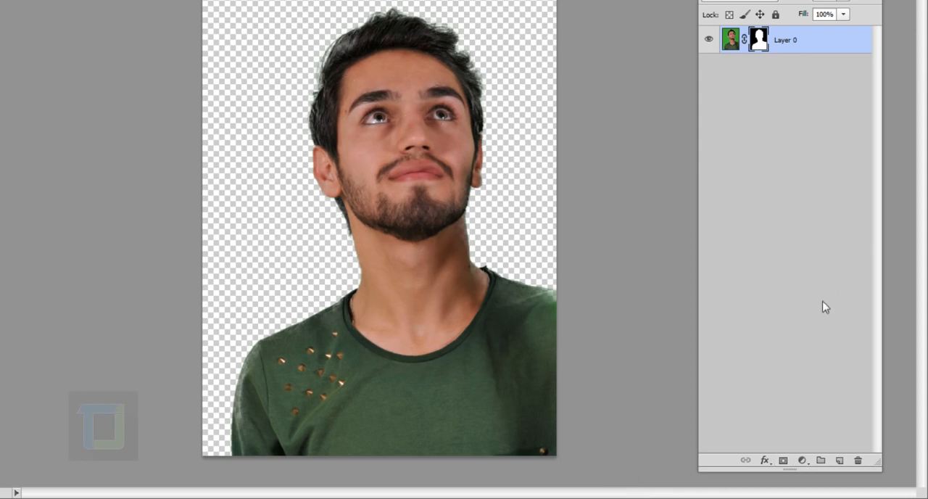
pyautogui.click(843, 461)
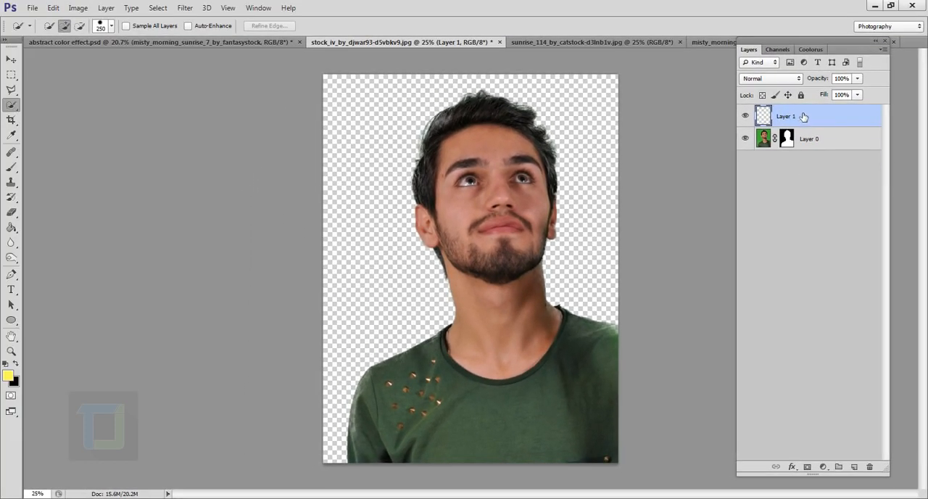
pyautogui.moveTo(803, 116); pyautogui.dragTo(797, 175)
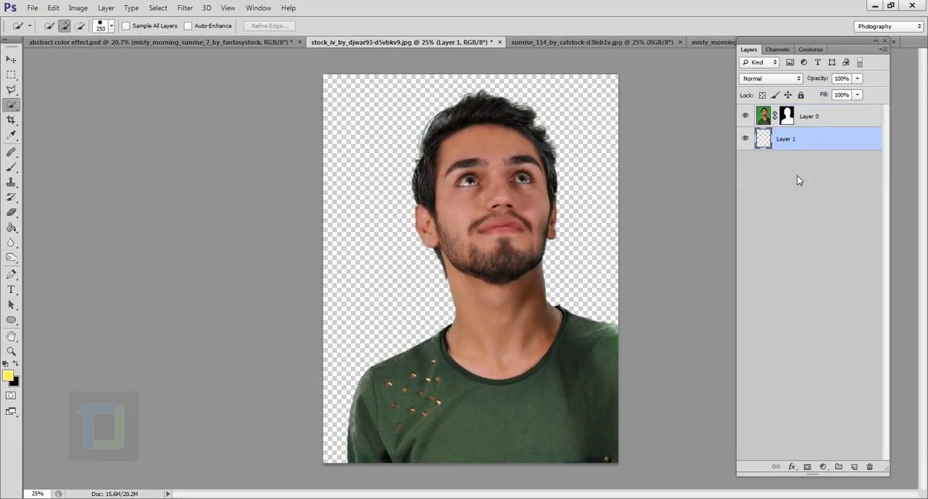
# Step: Fill the empty layer beneath the portrait with white using the Paint Bucket and check both layers by toggling their visibility
pyautogui.click(11, 228)
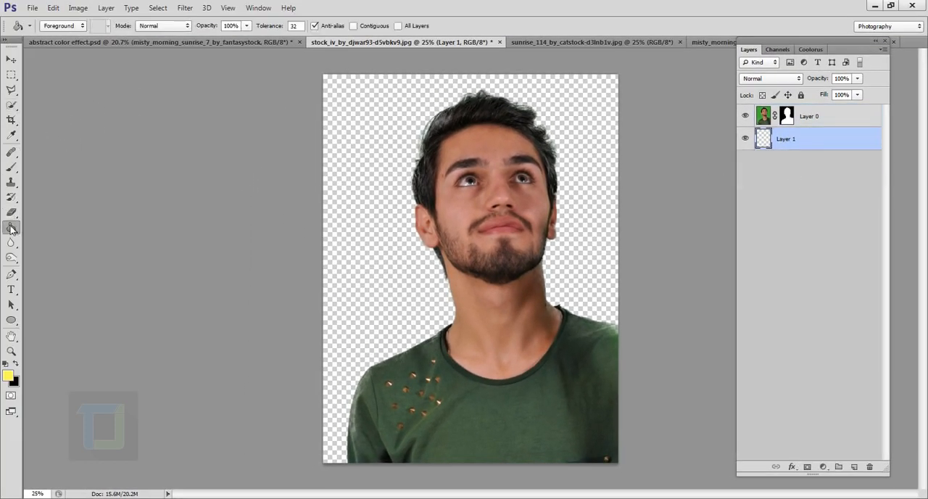
pyautogui.rightClick(10, 230)
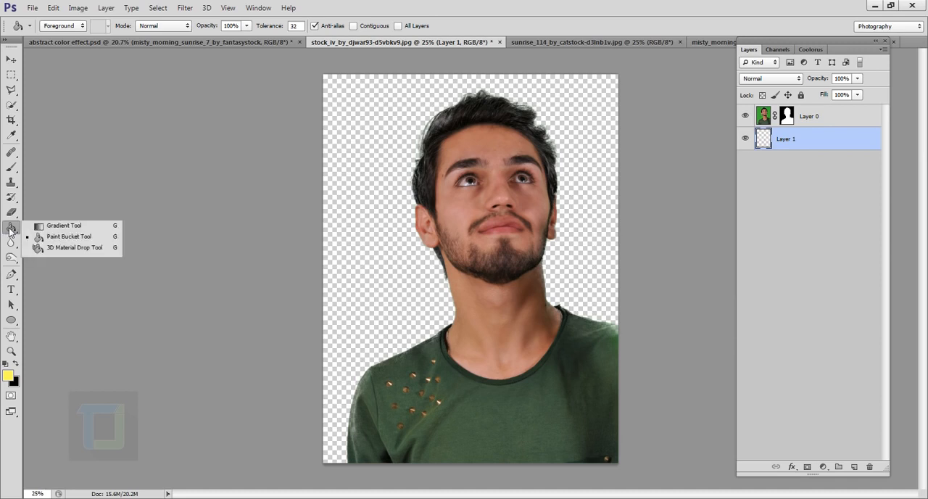
pyautogui.click(47, 234)
pyautogui.click(5, 364)
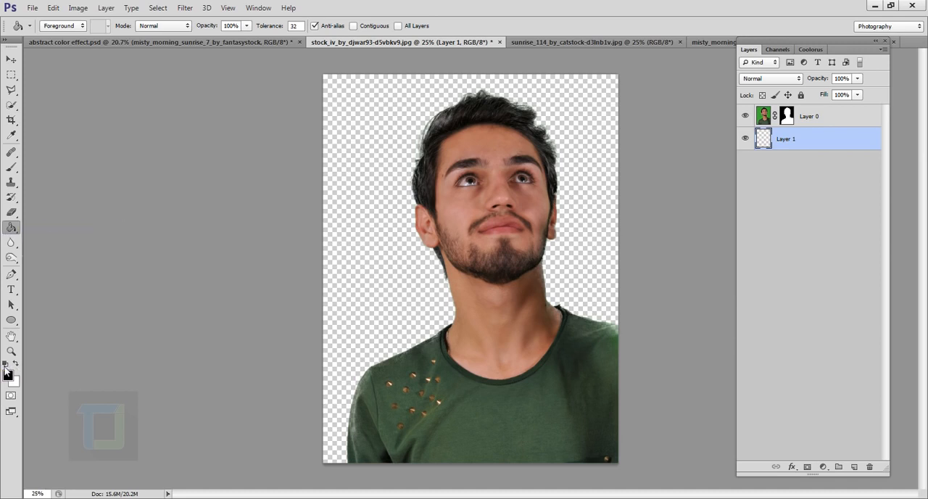
pyautogui.click(15, 364)
pyautogui.click(385, 266)
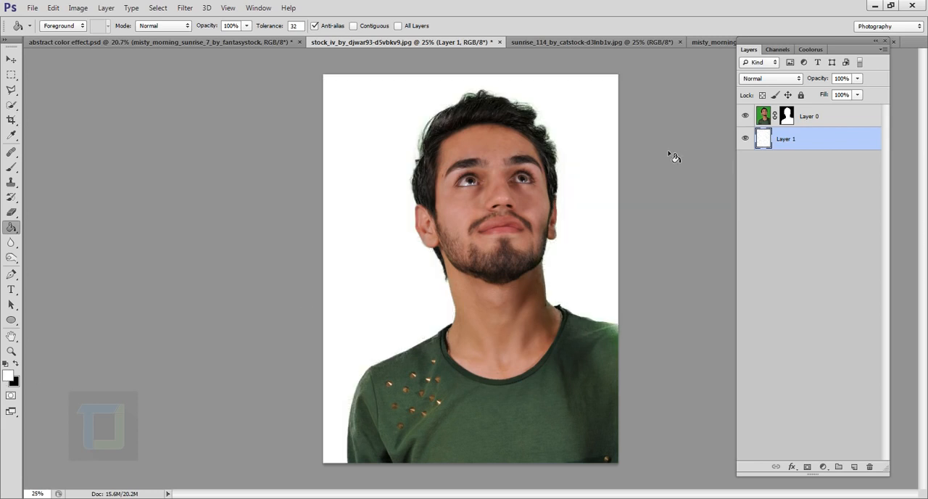
pyautogui.click(746, 117)
pyautogui.click(746, 117)
pyautogui.click(746, 139)
pyautogui.click(746, 140)
# Step: Scale the masked portrait proportionally to about 76% with Free Transform and place it slightly above the canvas centre
pyautogui.click(831, 119)
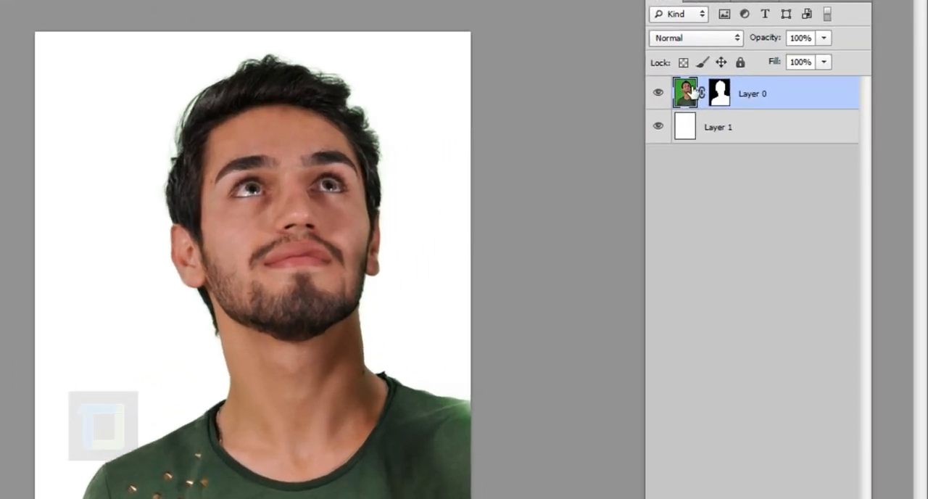
pyautogui.click(719, 93)
pyautogui.click(692, 98)
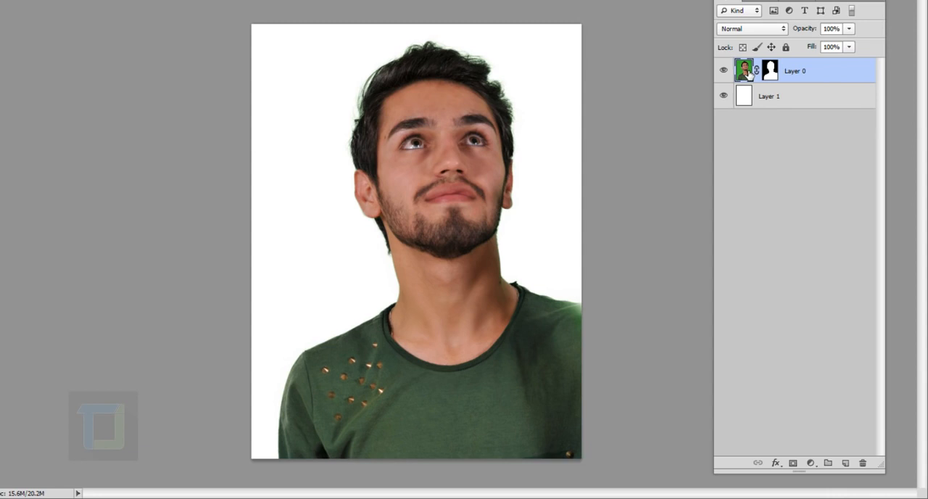
pyautogui.hotkey('ctrl', 't')
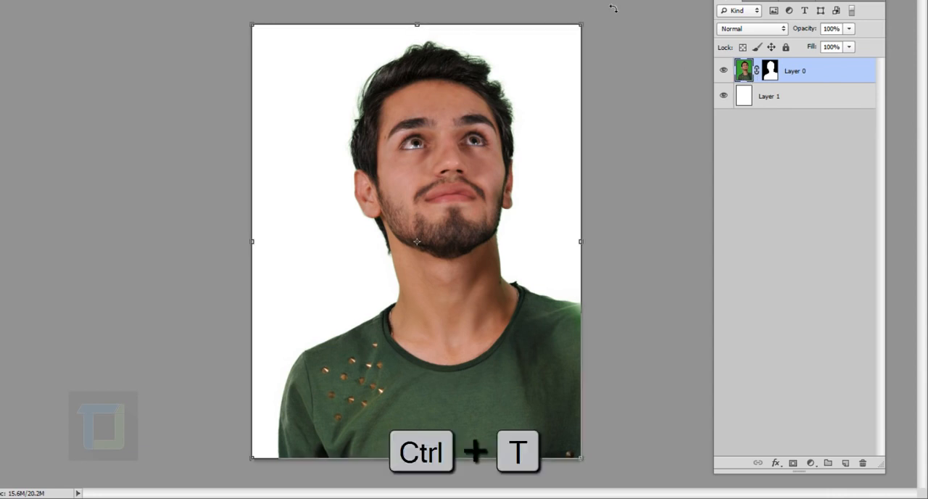
pyautogui.press('shift')
pyautogui.moveTo(579, 27); pyautogui.dragTo(533, 117)
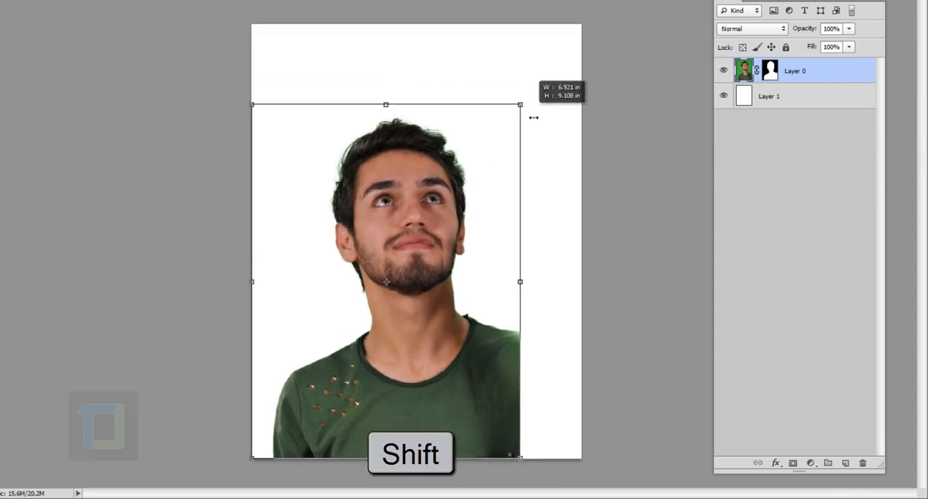
pyautogui.moveTo(364, 234); pyautogui.dragTo(383, 181)
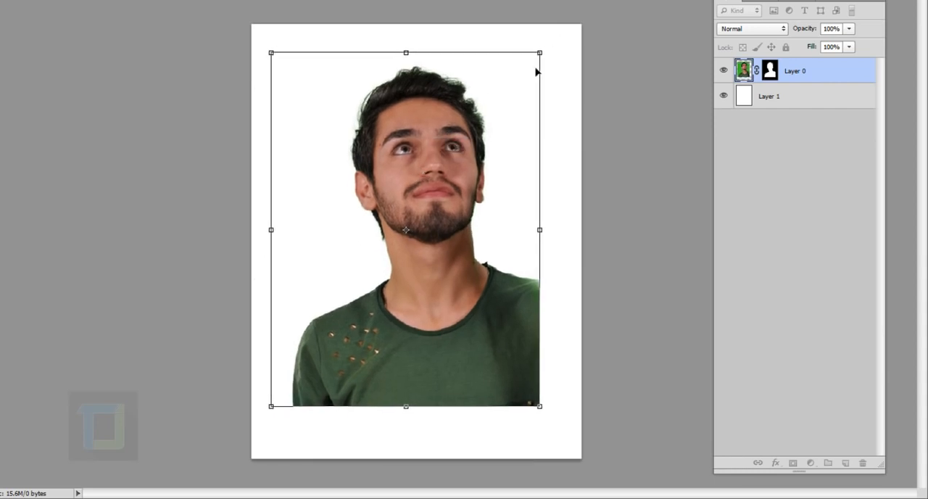
pyautogui.moveTo(541, 53); pyautogui.dragTo(533, 63)
pyautogui.moveTo(492, 149); pyautogui.dragTo(498, 137)
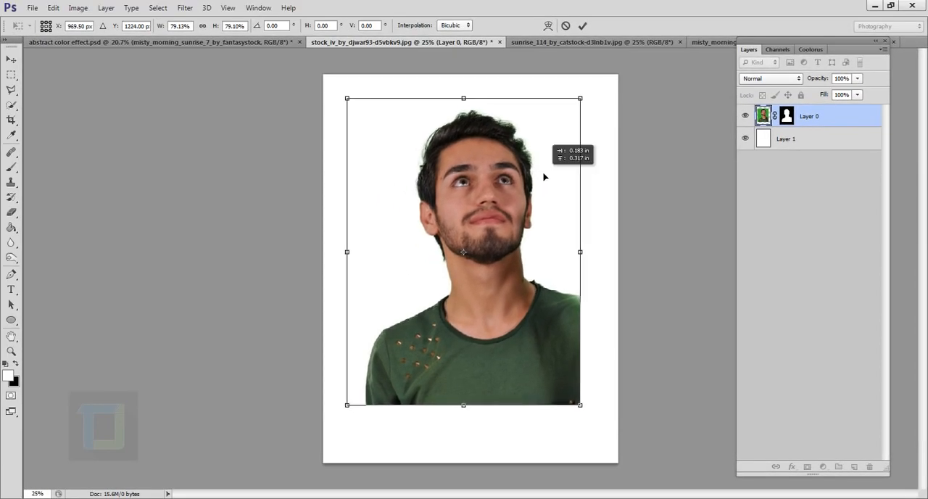
pyautogui.moveTo(543, 176); pyautogui.dragTo(540, 178)
pyautogui.moveTo(578, 100); pyautogui.dragTo(568, 113)
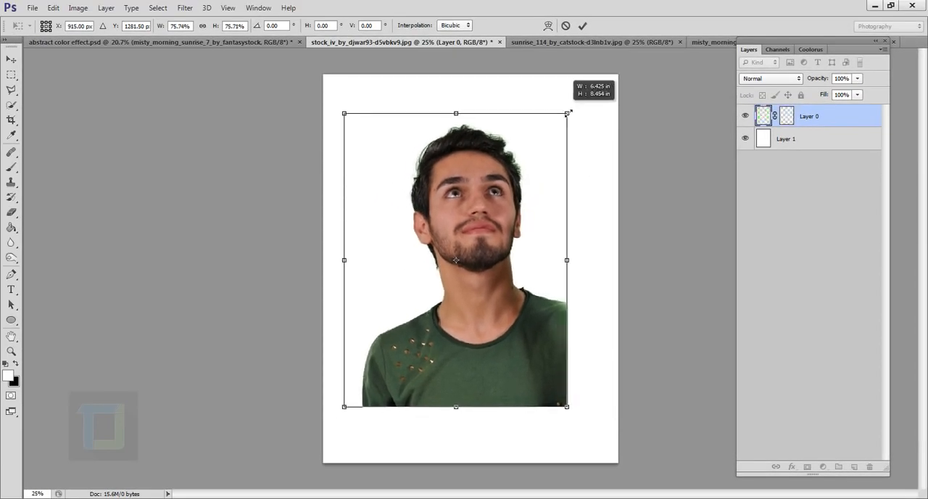
pyautogui.moveTo(528, 197); pyautogui.dragTo(534, 193)
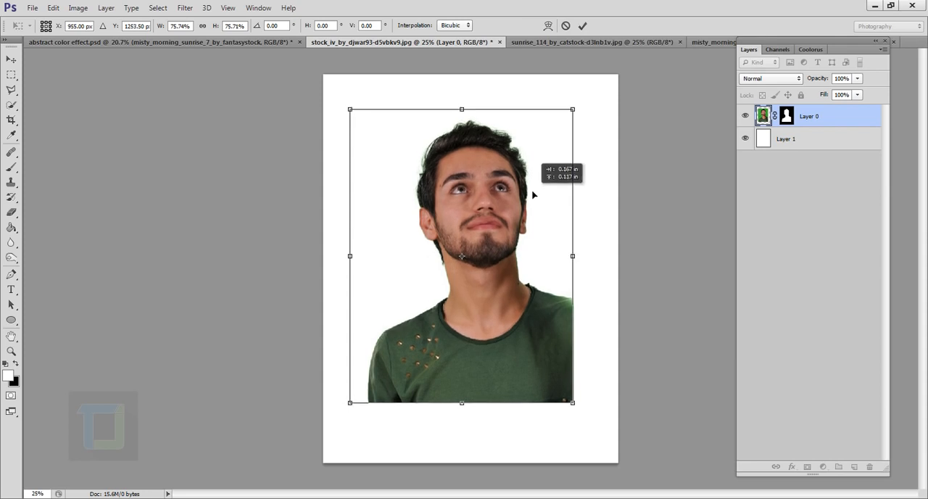
pyautogui.click(582, 27)
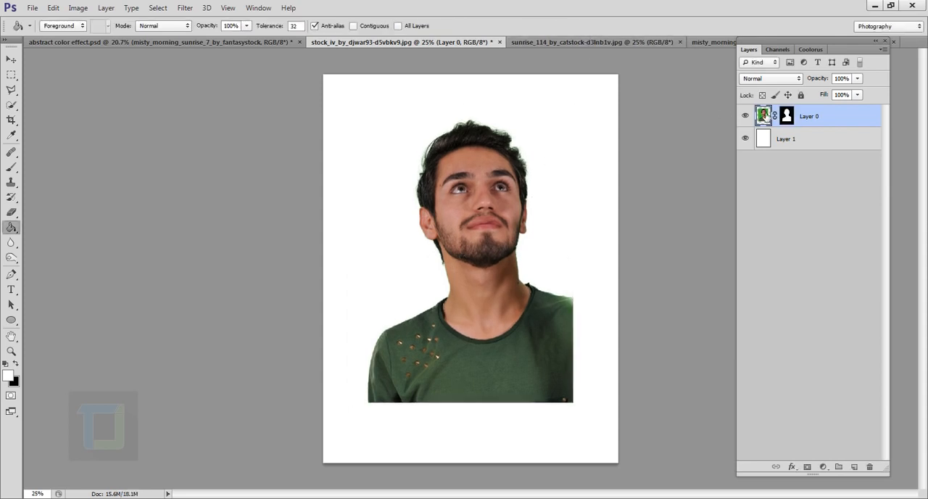
# Step: Desaturate the portrait image
pyautogui.click(78, 9)
pyautogui.moveTo(78, 41)
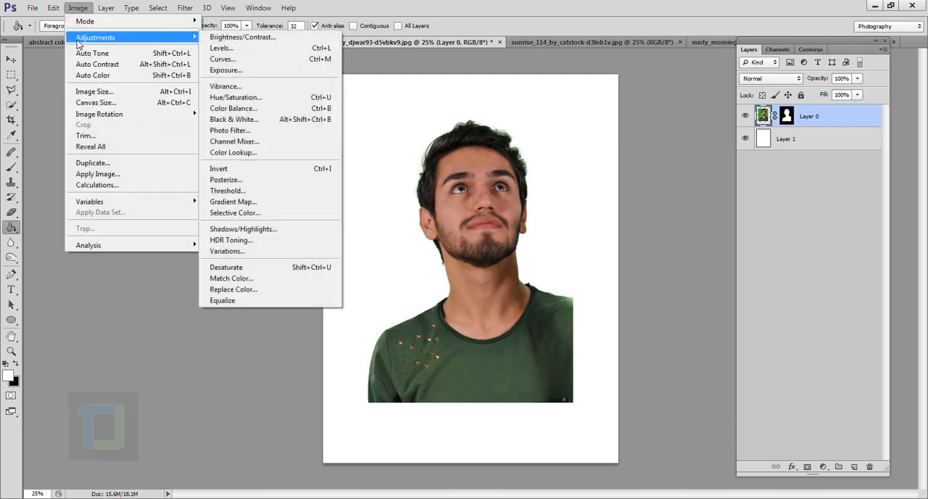
pyautogui.click(232, 267)
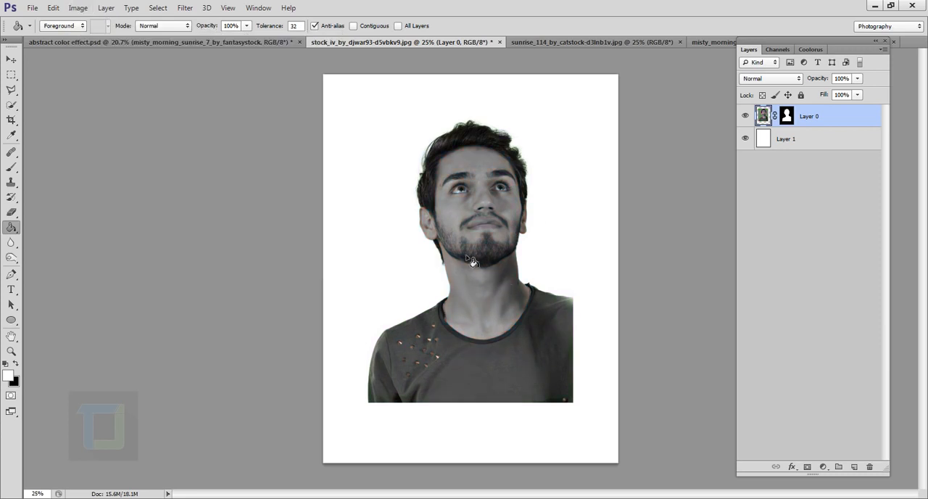
# Step: Brighten the portrait with Levels, setting input midtones to 1.99 and white point to 189 and slightly raising the black point
pyautogui.click(78, 9)
pyautogui.moveTo(98, 37)
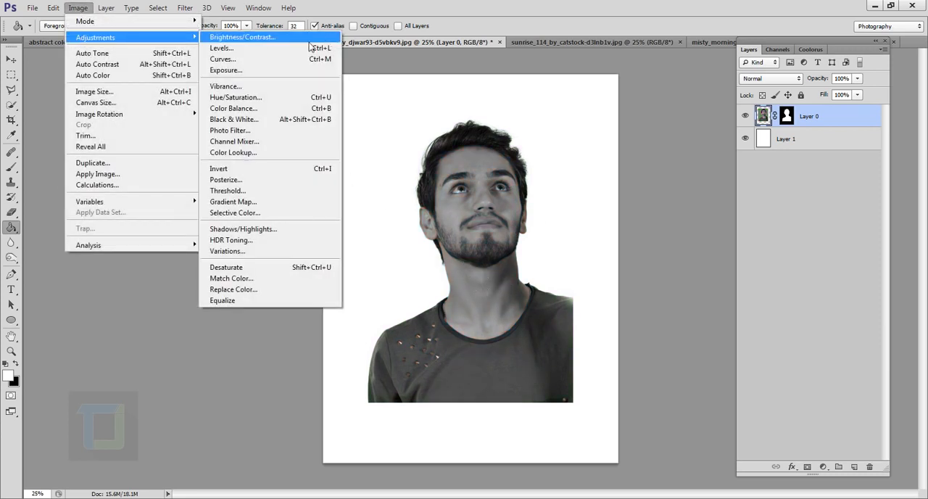
pyautogui.click(265, 49)
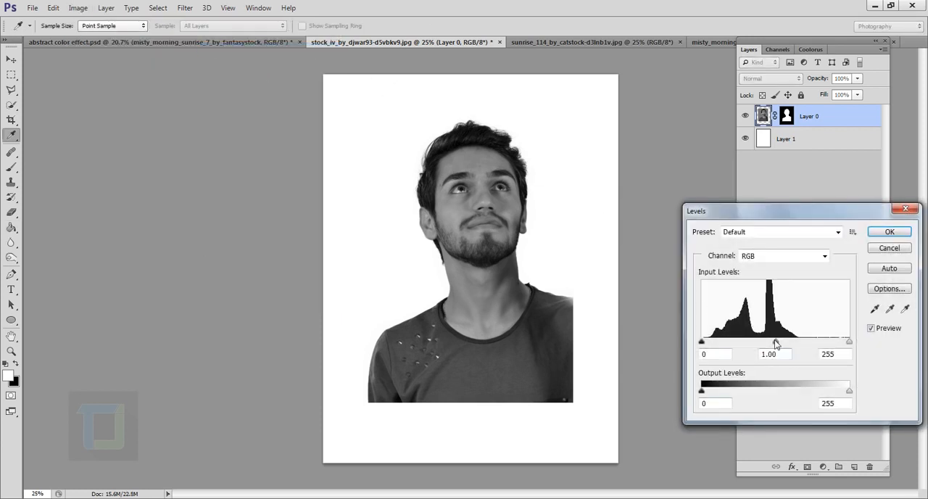
pyautogui.moveTo(775, 343); pyautogui.dragTo(715, 346)
pyautogui.moveTo(848, 344); pyautogui.dragTo(824, 342)
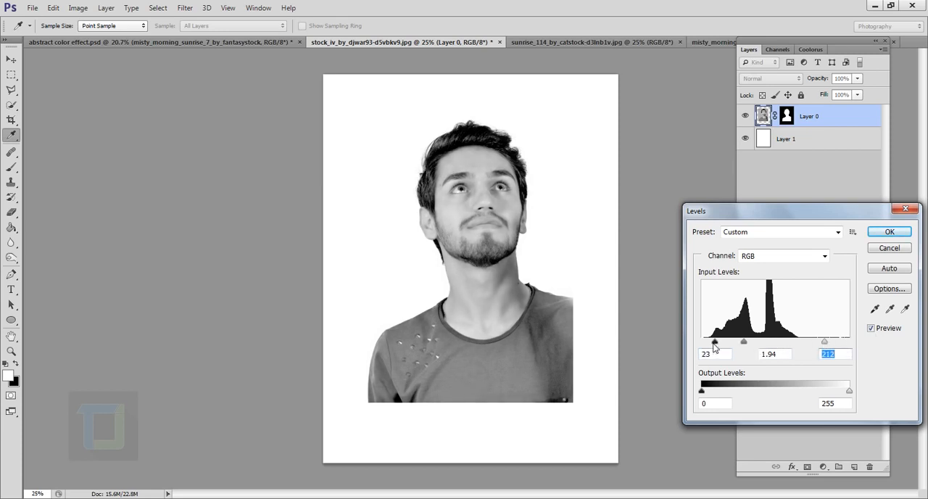
pyautogui.moveTo(713, 342); pyautogui.dragTo(736, 344)
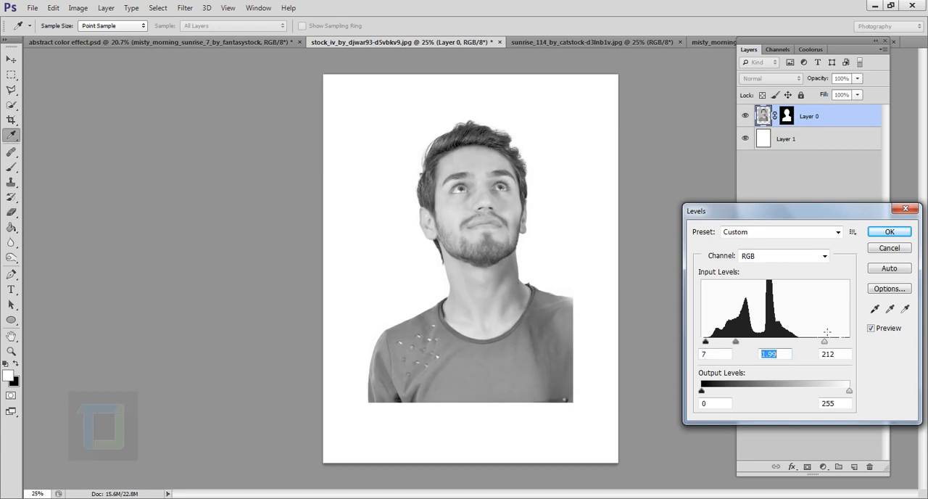
pyautogui.moveTo(828, 345); pyautogui.dragTo(813, 350)
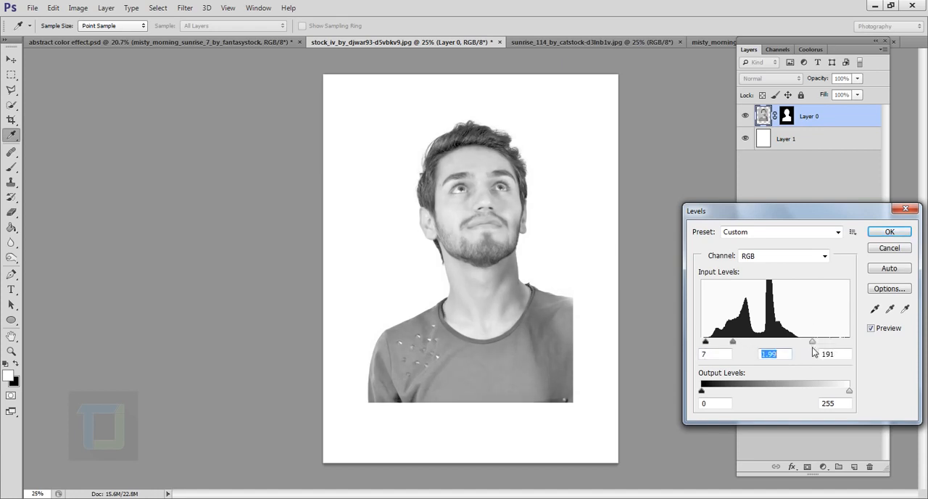
pyautogui.click(871, 329)
pyautogui.click(871, 328)
pyautogui.moveTo(706, 342); pyautogui.dragTo(710, 342)
pyautogui.click(890, 232)
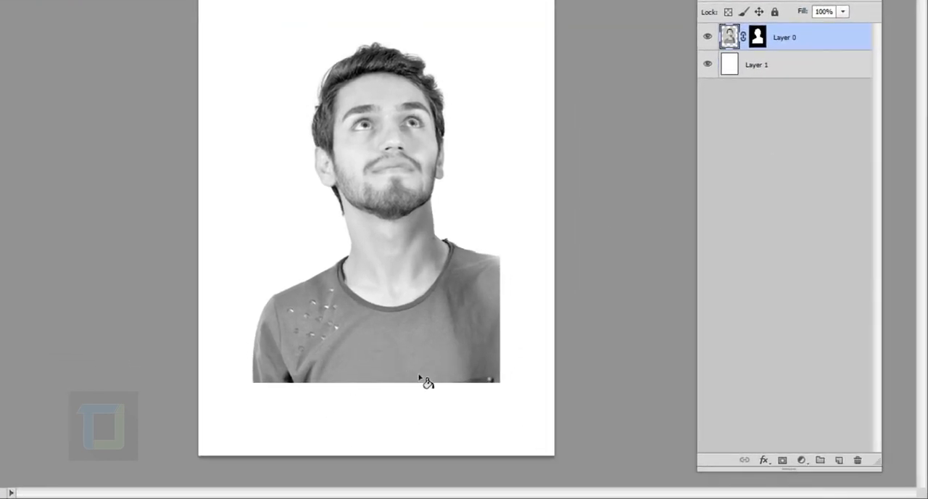
# Step: Target the portrait layer's mask and activate the Brush tool for painting on it
pyautogui.click(762, 39)
pyautogui.click(734, 37)
pyautogui.click(761, 39)
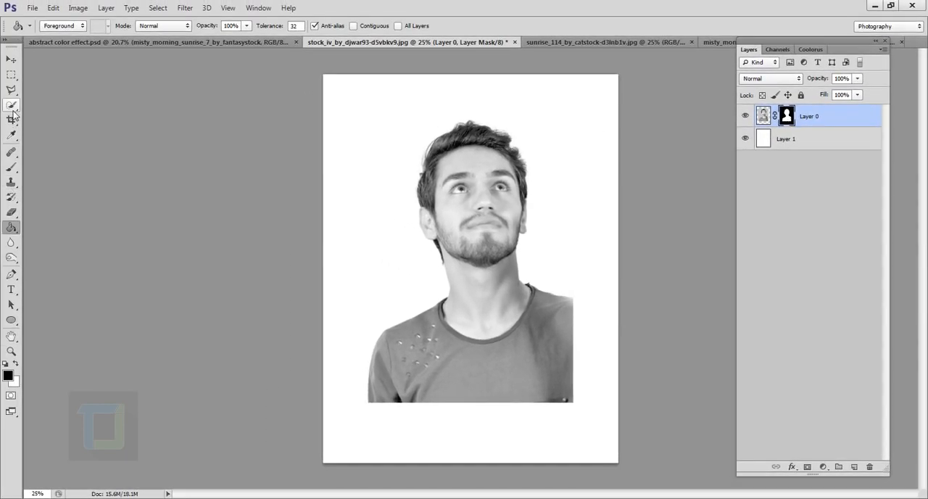
pyautogui.rightClick(11, 169)
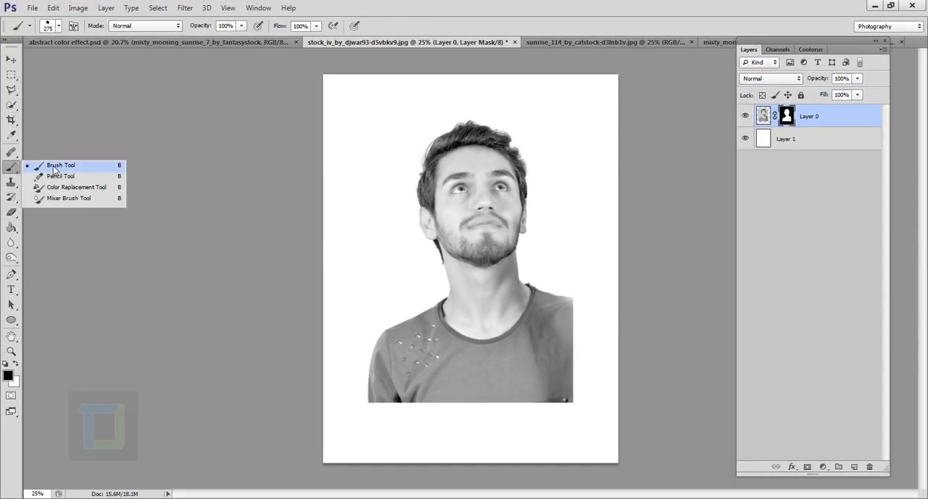
pyautogui.click(33, 166)
# Step: Choose the 275 px dripping splatter brush tip and enlarge it to 500 px
pyautogui.click(59, 27)
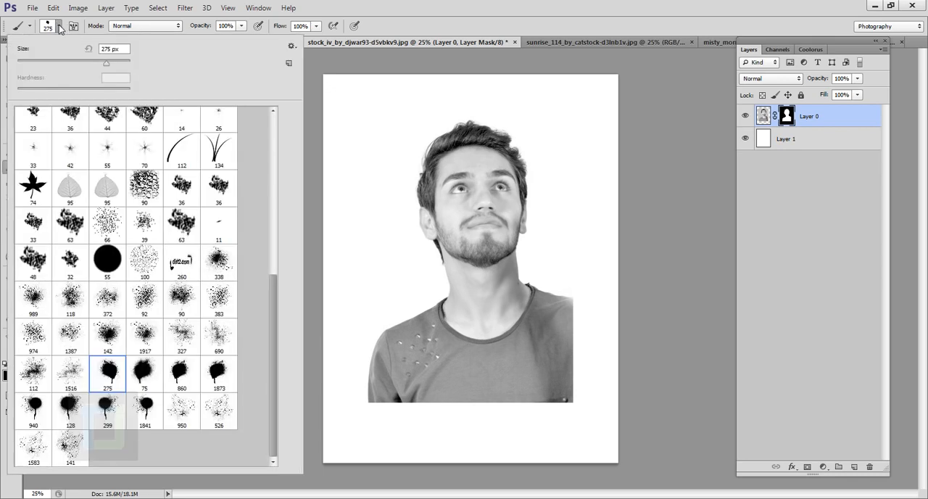
pyautogui.scroll(5, 269, 221)
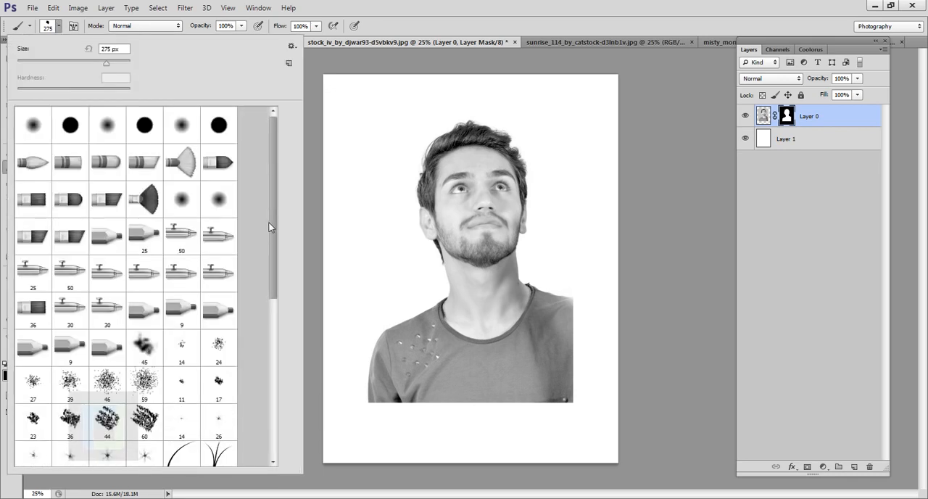
pyautogui.scroll(-5, 263, 381)
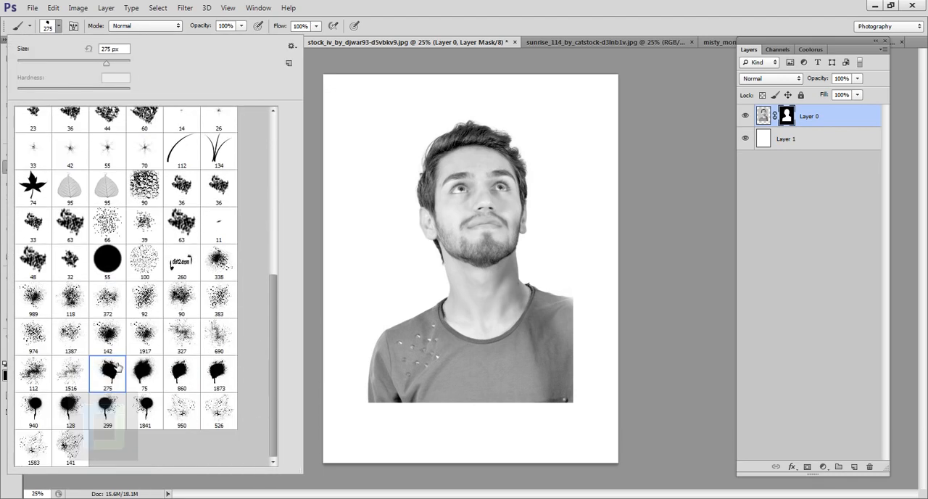
pyautogui.click(148, 377)
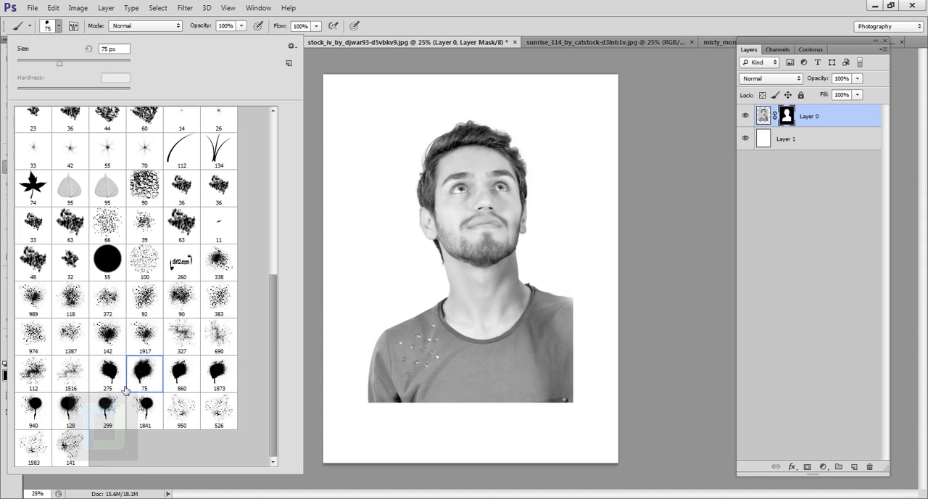
pyautogui.click(116, 375)
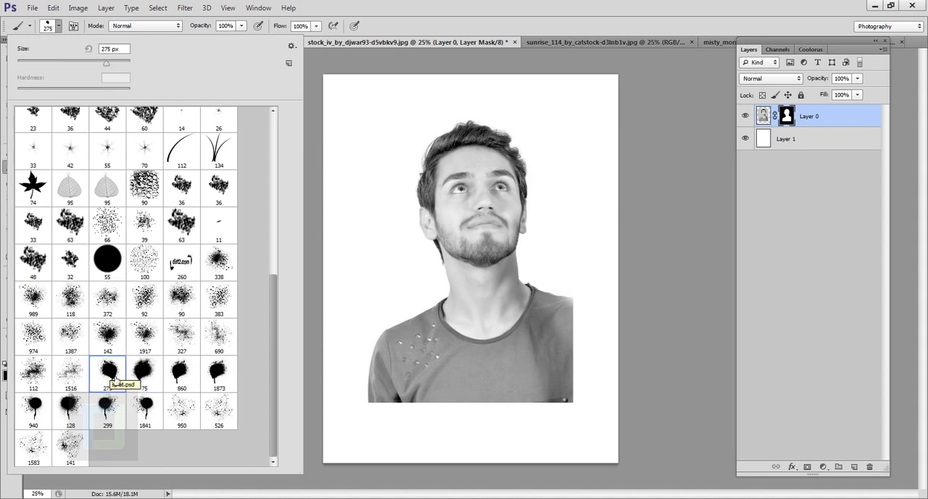
pyautogui.click(549, 5)
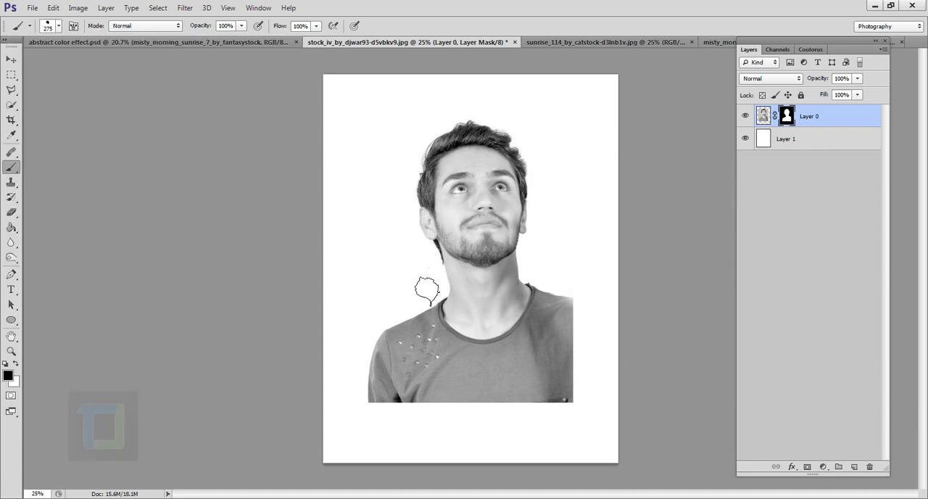
pyautogui.press(']')
pyautogui.press(']')
pyautogui.press(']')
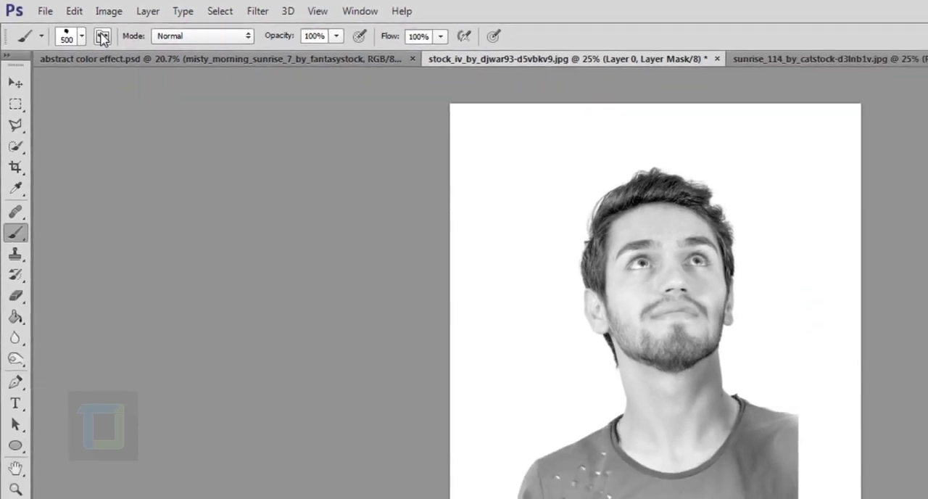
# Step: Enable the brush's Shape Dynamics with 100% angle jitter and its Transfer option with 100% opacity jitter
pyautogui.click(127, 47)
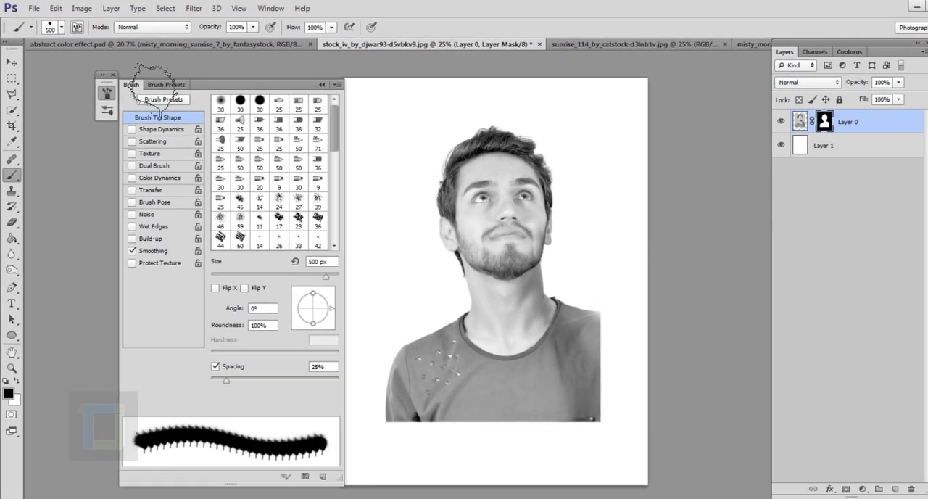
pyautogui.click(156, 130)
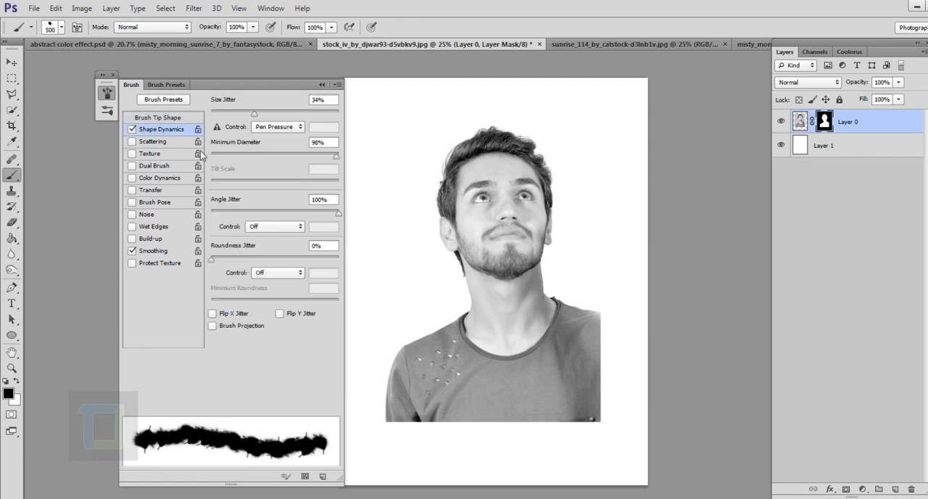
pyautogui.click(339, 214)
pyautogui.click(133, 190)
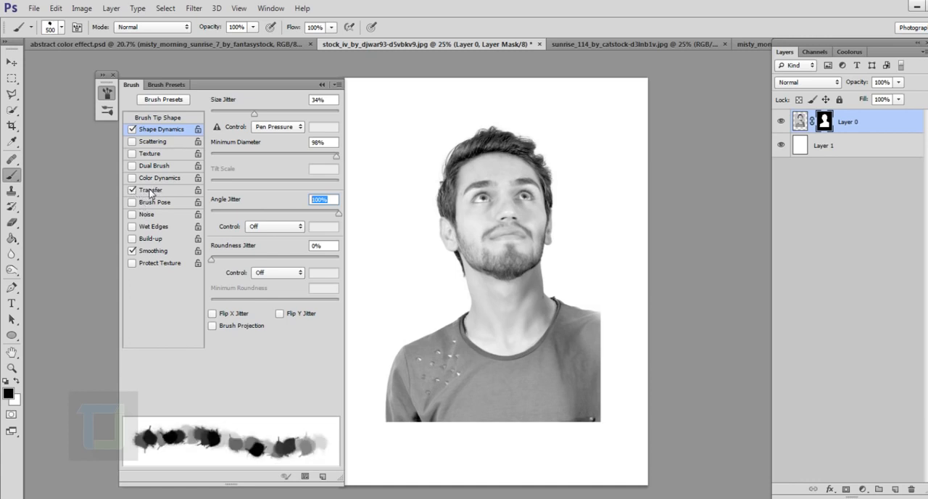
pyautogui.click(152, 192)
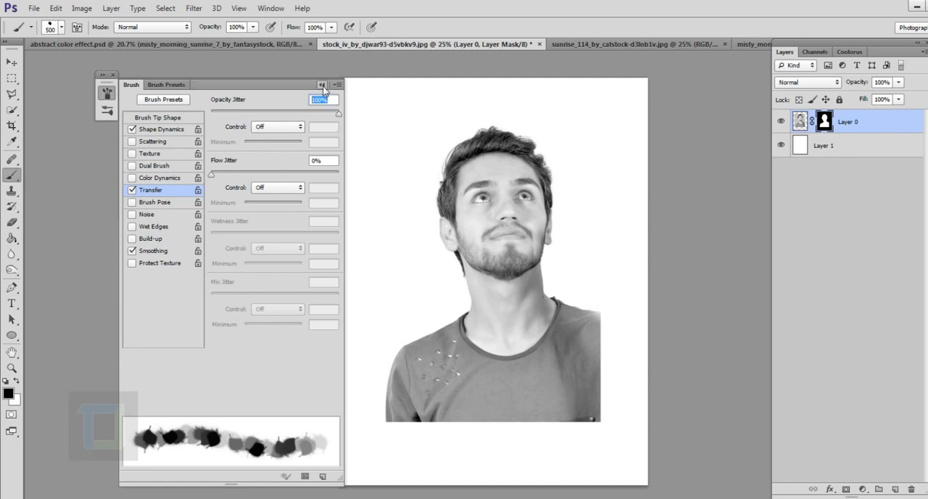
pyautogui.click(322, 85)
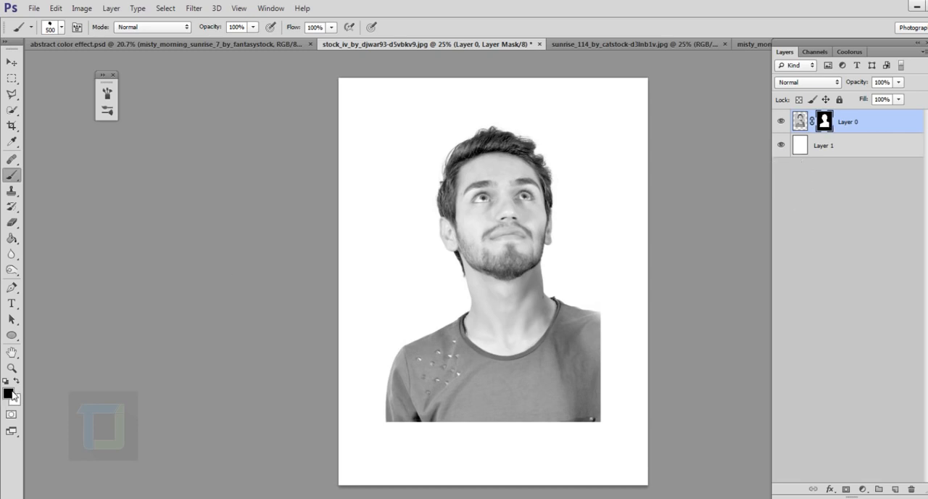
# Step: Paint black splatter strokes on the mask along the shirt's bottom and right edges, and touch up the bottom edge with white
pyautogui.moveTo(402, 446); pyautogui.dragTo(475, 448)
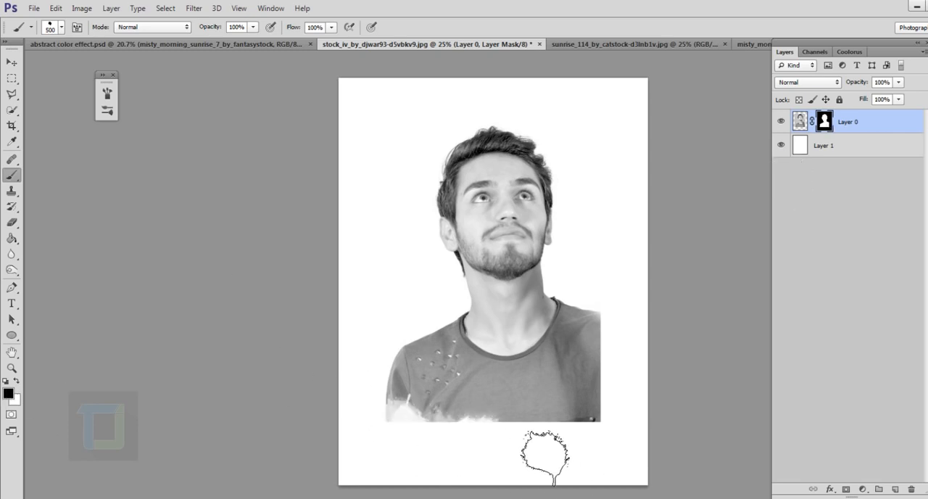
pyautogui.moveTo(545, 457)
pyautogui.mouseDown()
pyautogui.moveTo(636, 418)
pyautogui.moveTo(608, 447)
pyautogui.moveTo(522, 469)
pyautogui.moveTo(449, 450)
pyautogui.moveTo(550, 456)
pyautogui.moveTo(441, 461)
pyautogui.moveTo(408, 443)
pyautogui.moveTo(417, 454)
pyautogui.moveTo(402, 427)
pyautogui.moveTo(456, 472)
pyautogui.moveTo(426, 441)
pyautogui.moveTo(467, 461)
pyautogui.moveTo(542, 477)
pyautogui.mouseUp()
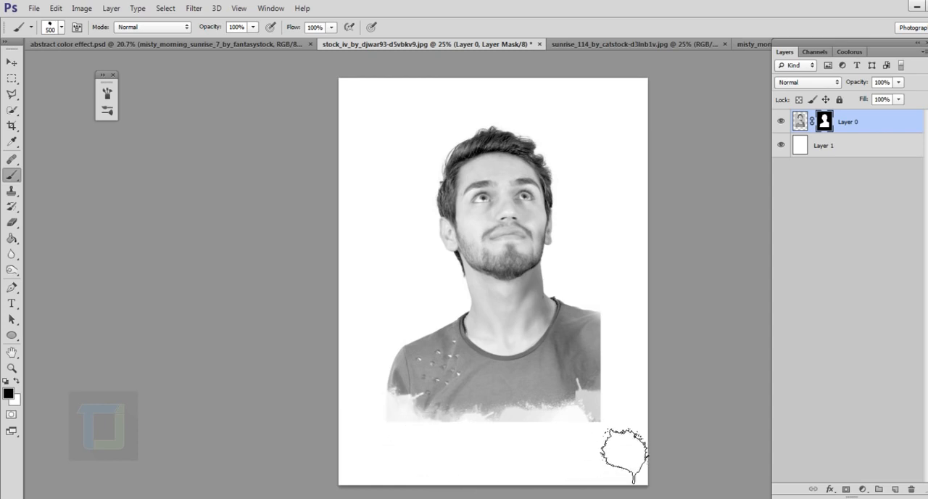
pyautogui.moveTo(622, 445)
pyautogui.mouseDown()
pyautogui.moveTo(637, 334)
pyautogui.moveTo(636, 390)
pyautogui.moveTo(652, 342)
pyautogui.moveTo(624, 426)
pyautogui.mouseUp()
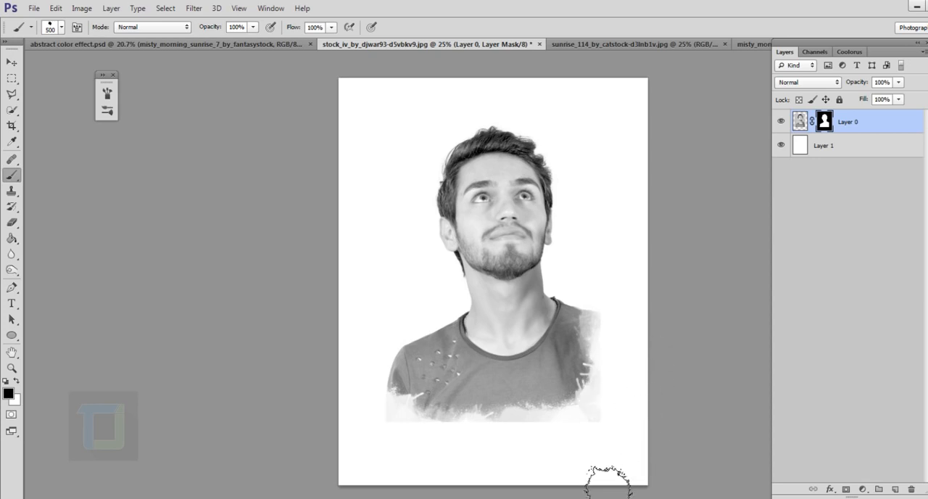
pyautogui.moveTo(608, 491)
pyautogui.mouseDown()
pyautogui.moveTo(613, 432)
pyautogui.moveTo(552, 455)
pyautogui.moveTo(448, 441)
pyautogui.moveTo(440, 474)
pyautogui.mouseUp()
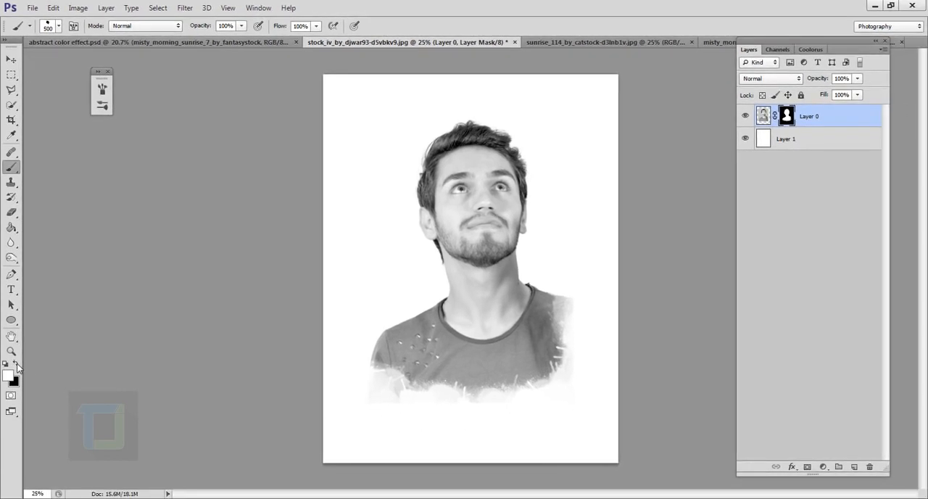
pyautogui.moveTo(510, 411); pyautogui.dragTo(491, 399)
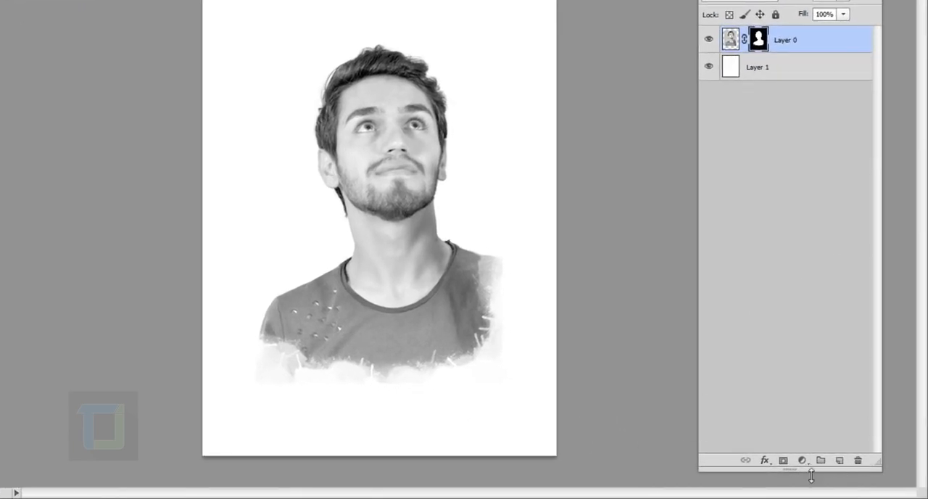
# Step: Add a Threshold adjustment layer above the portrait with its threshold level set to 180
pyautogui.click(802, 461)
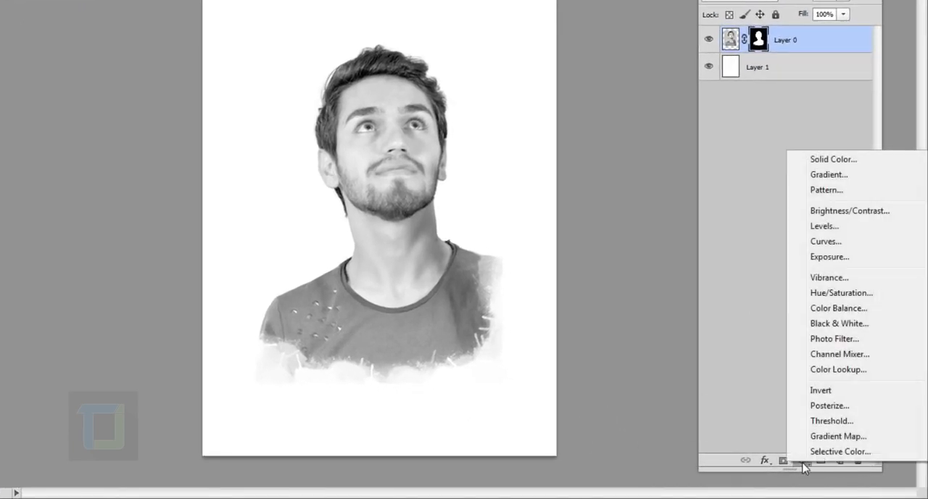
pyautogui.click(822, 422)
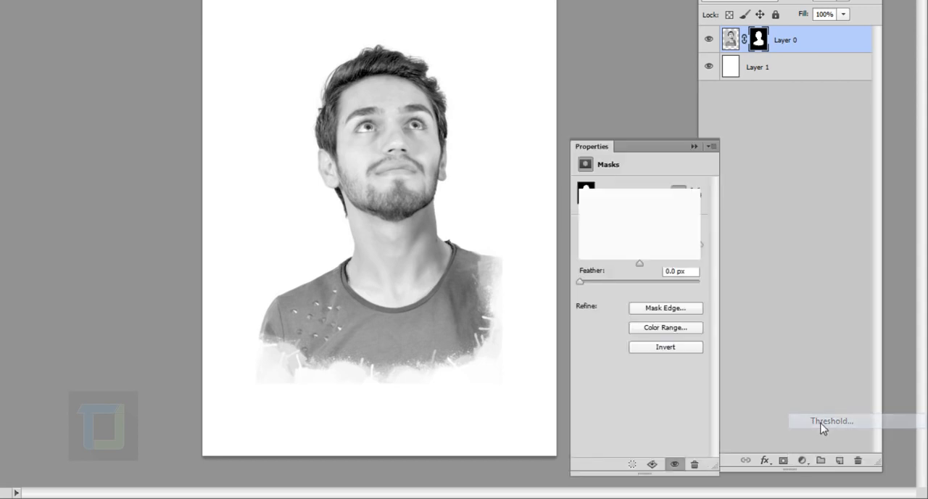
pyautogui.moveTo(640, 268); pyautogui.dragTo(674, 273)
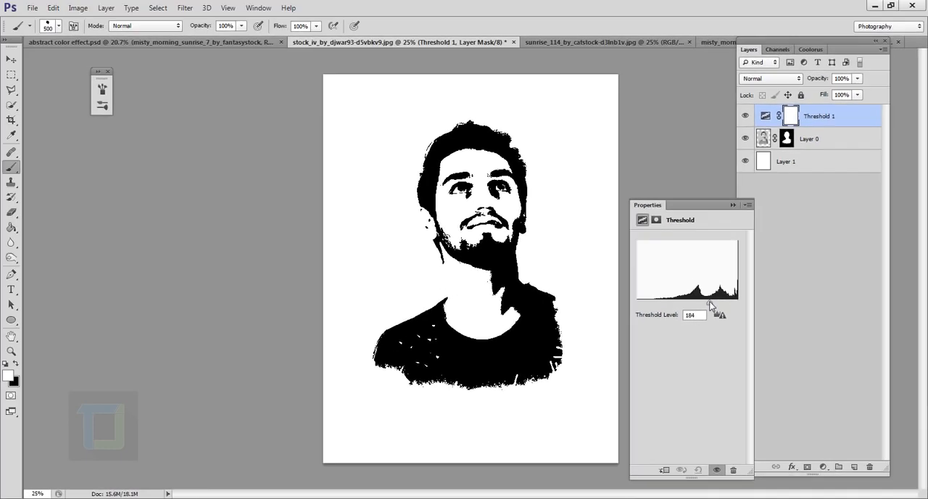
pyautogui.moveTo(711, 306); pyautogui.dragTo(709, 305)
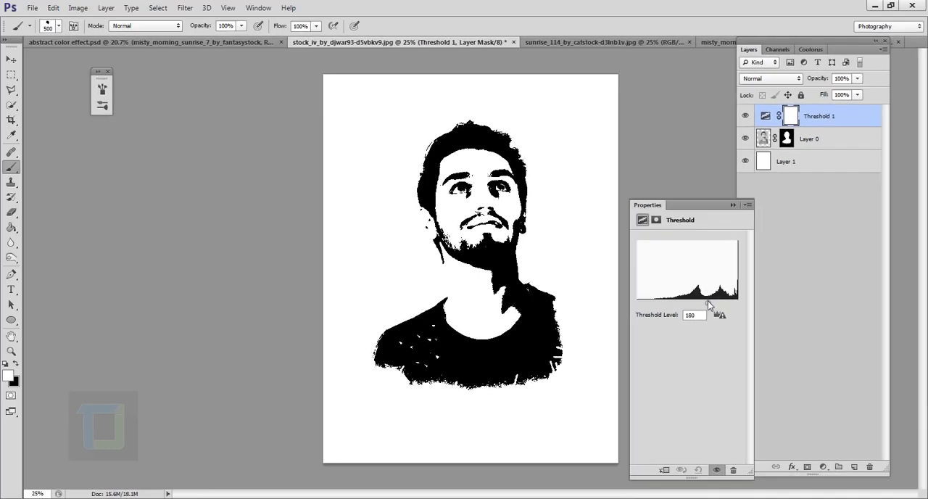
pyautogui.click(732, 206)
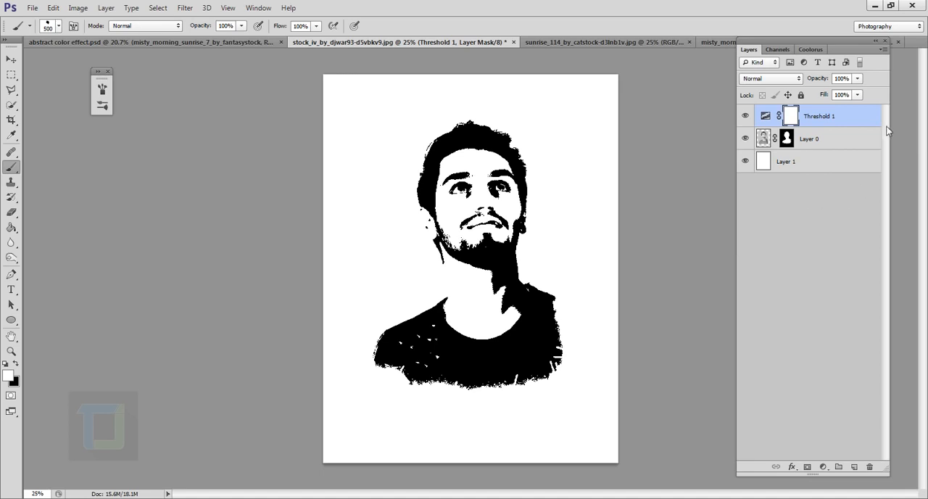
# Step: Clip the Threshold adjustment to the portrait layer and compare the hair edges with the clipping off and on
pyautogui.rightClick(848, 119)
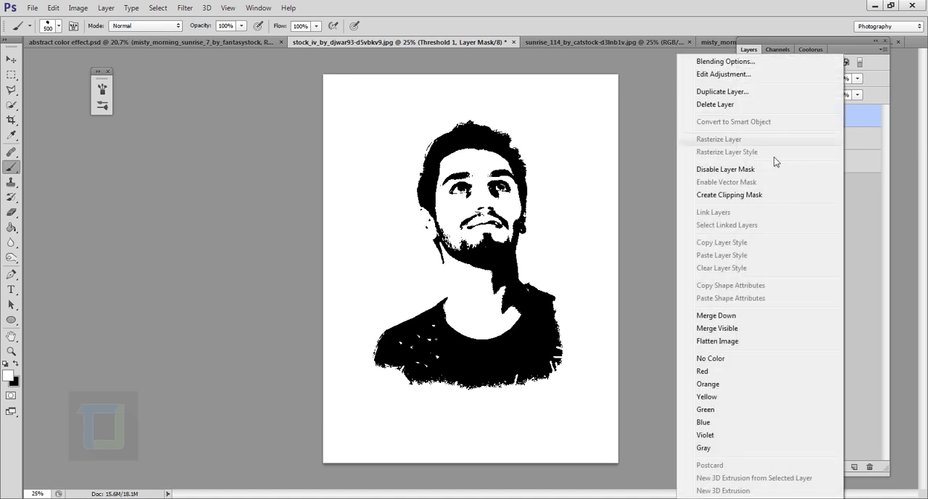
pyautogui.click(753, 195)
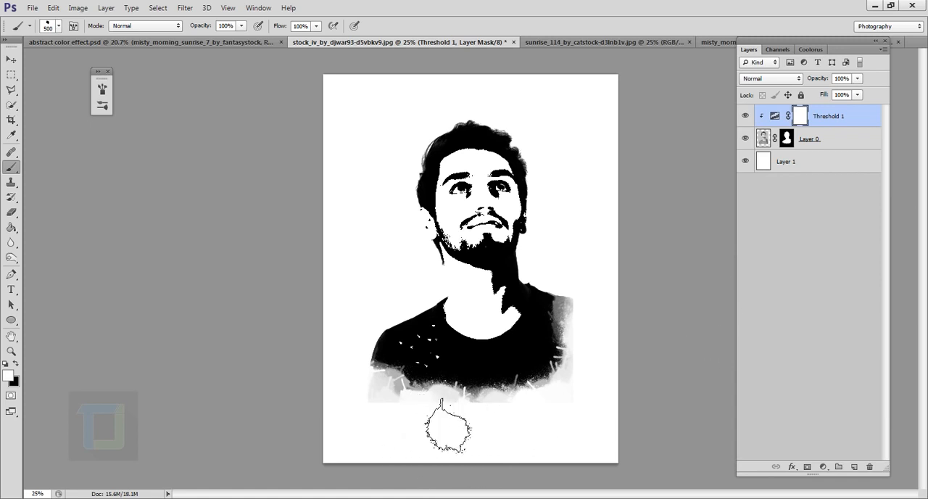
pyautogui.hotkey('ctrl', 'space')
pyautogui.moveTo(435, 148); pyautogui.dragTo(514, 216)
pyautogui.hotkey('ctrl', 'alt', 'g')
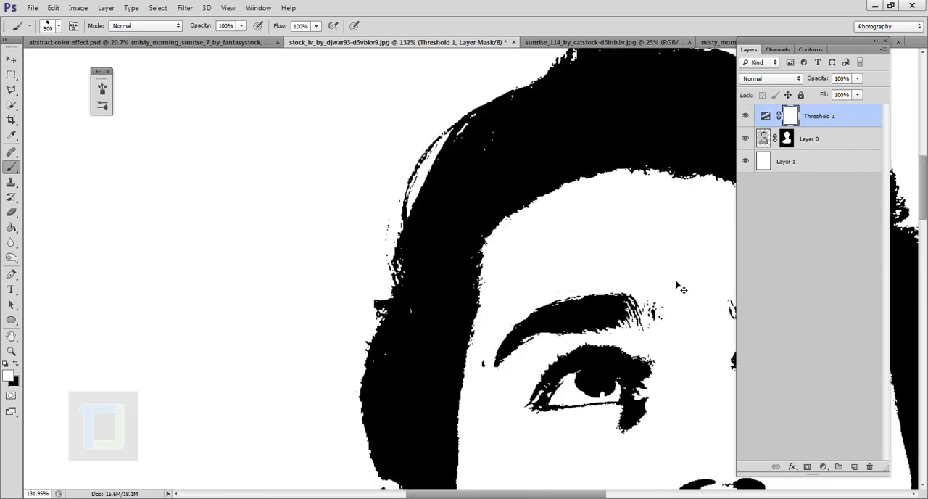
pyautogui.hotkey('ctrl', 'alt', 'g')
pyautogui.scroll(-4, 392, 265)
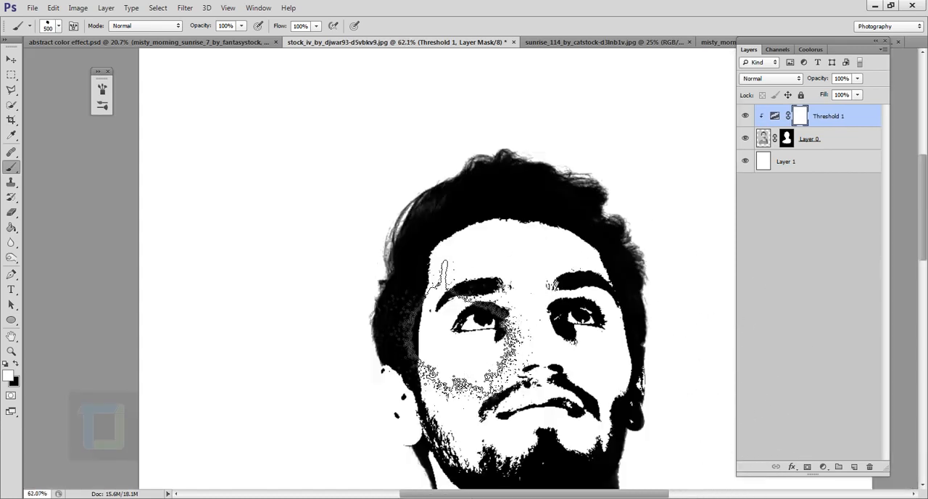
pyautogui.scroll(-1, 403, 279)
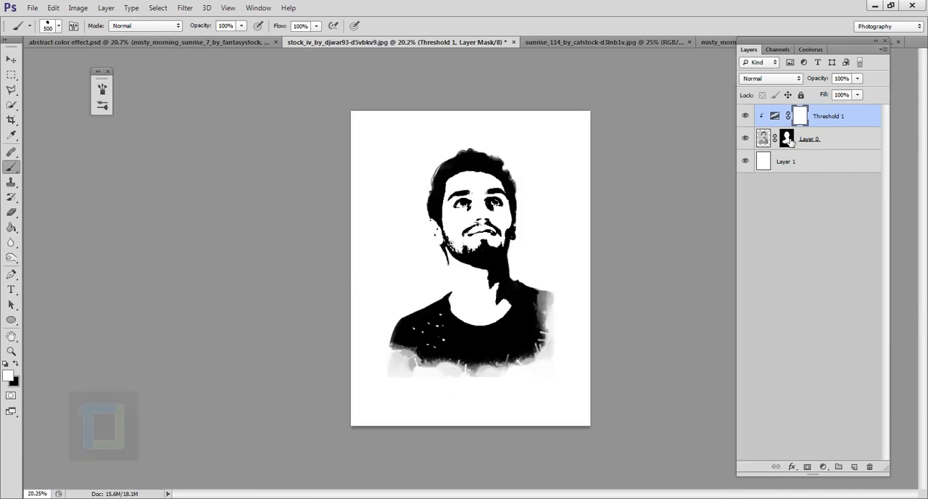
# Step: Refine the portrait's mask around the shirt's bottom and right edges with white and black splatter strokes
pyautogui.click(790, 139)
pyautogui.moveTo(580, 387)
pyautogui.mouseDown()
pyautogui.moveTo(611, 362)
pyautogui.moveTo(588, 366)
pyautogui.moveTo(491, 430)
pyautogui.mouseUp()
pyautogui.press('x')
pyautogui.moveTo(572, 341)
pyautogui.mouseDown()
pyautogui.moveTo(544, 360)
pyautogui.moveTo(551, 319)
pyautogui.mouseUp()
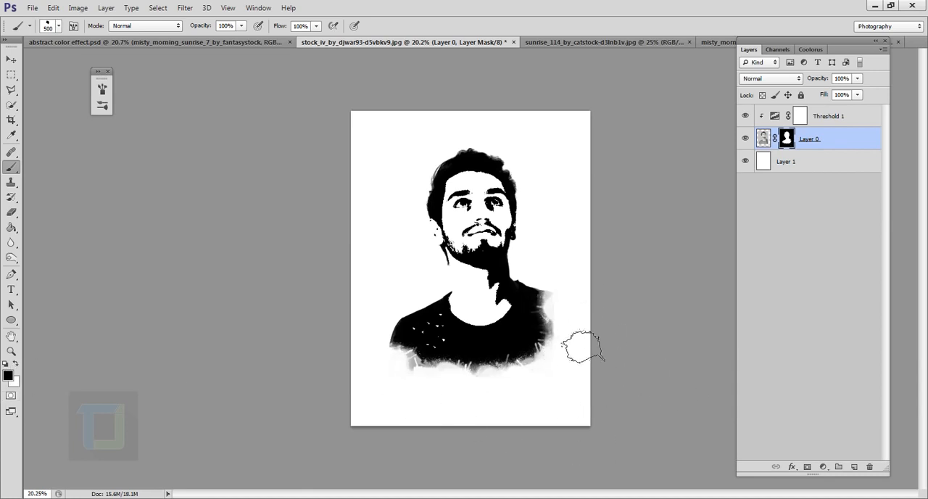
pyautogui.press('x')
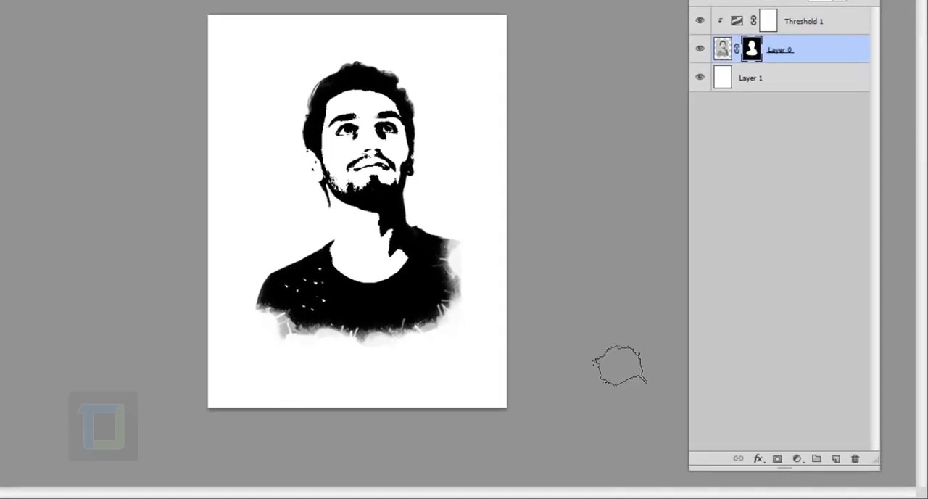
# Step: Add a new layer above the Threshold adjustment and paste the whole sunrise_114 photo into it
pyautogui.click(828, 31)
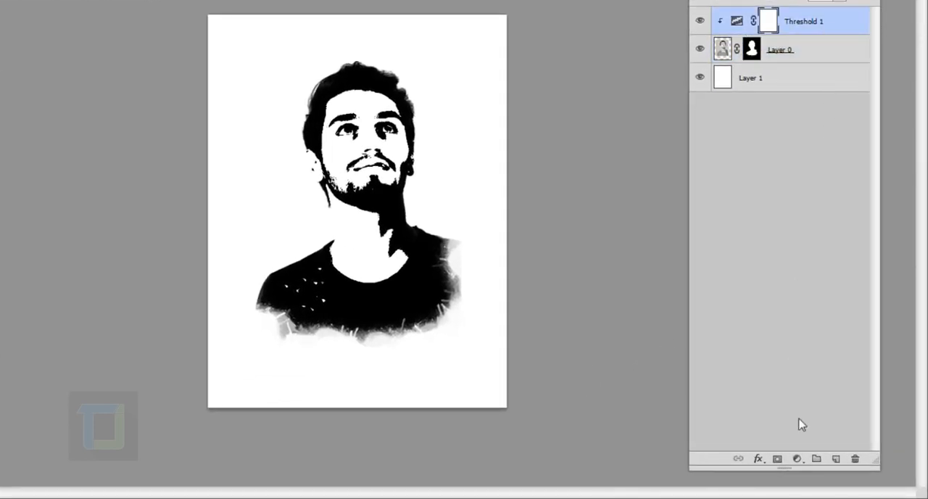
pyautogui.click(835, 458)
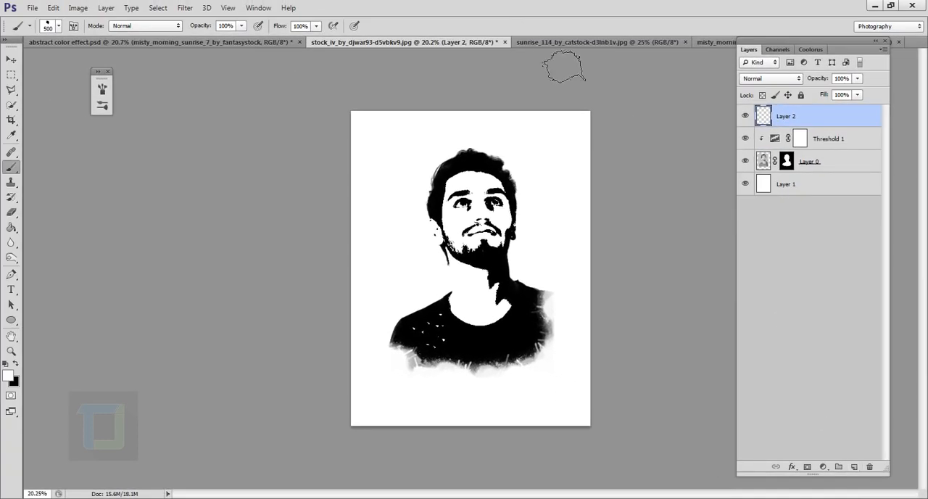
pyautogui.click(597, 43)
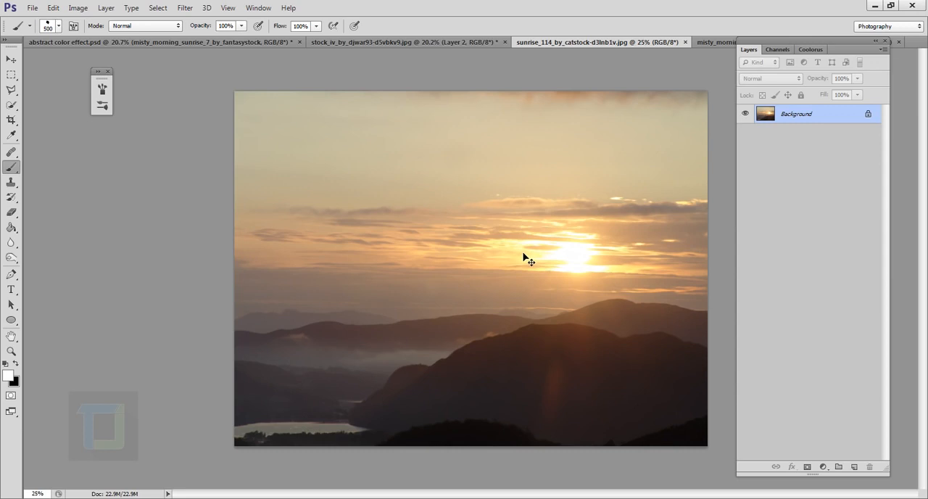
pyautogui.hotkey('ctrl', 'a')
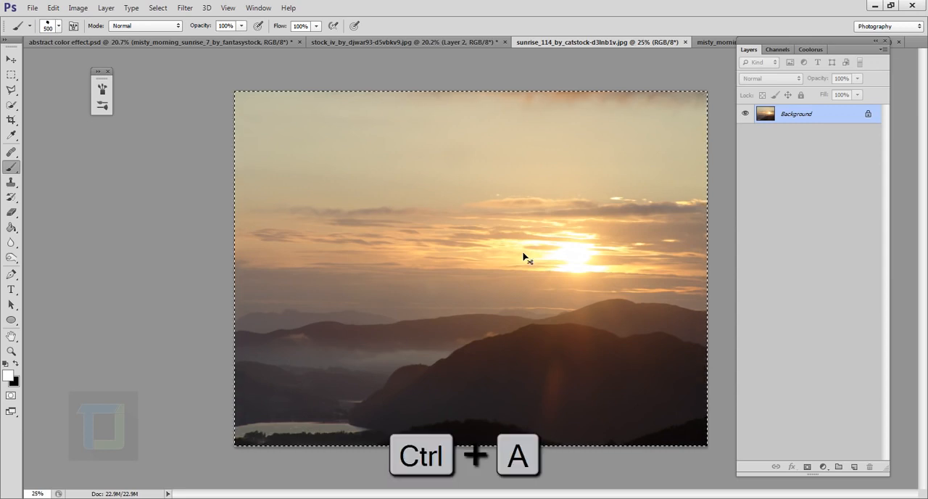
pyautogui.hotkey('ctrl', 'c')
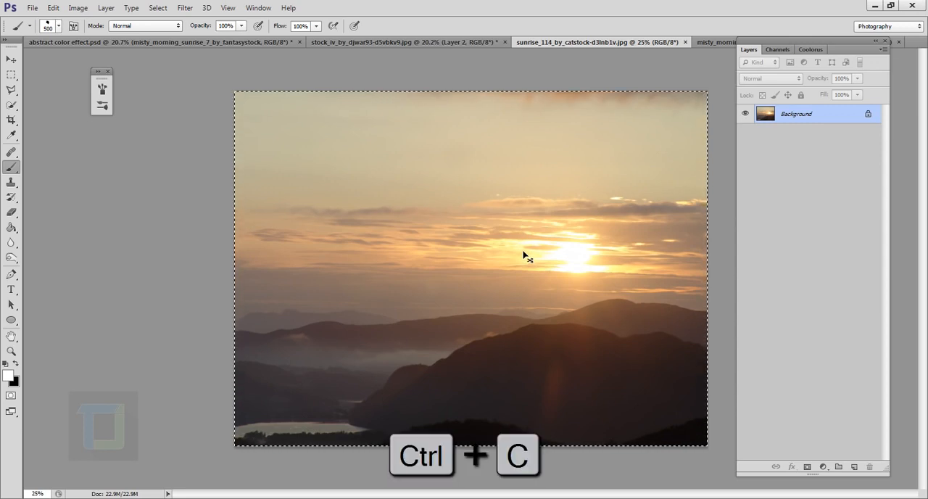
pyautogui.click(472, 41)
pyautogui.hotkey('ctrl', 'v')
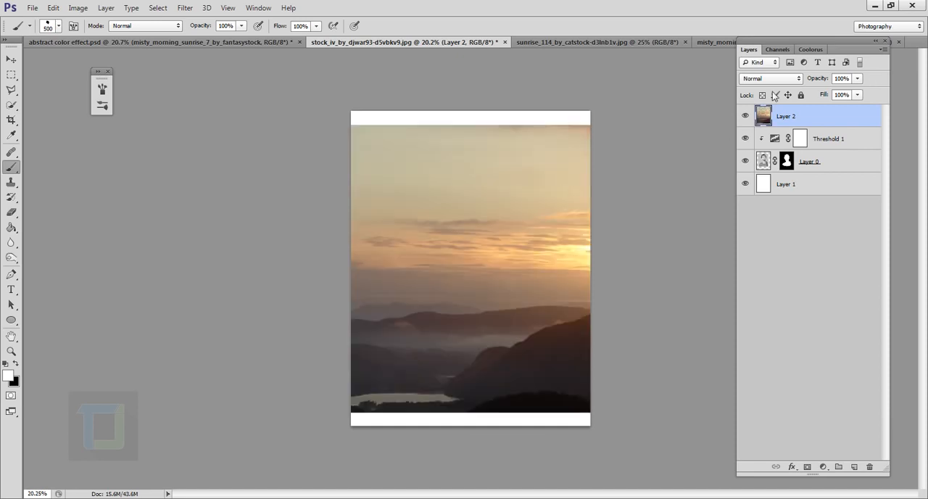
# Step: Set the sunrise photo's blend mode to Screen and move the photo up so its bright sky covers the man's hair
pyautogui.click(795, 79)
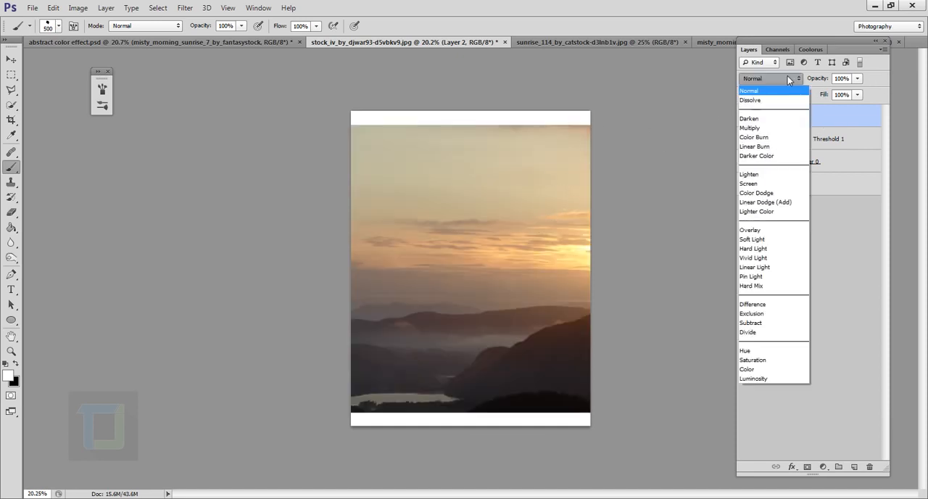
pyautogui.click(761, 178)
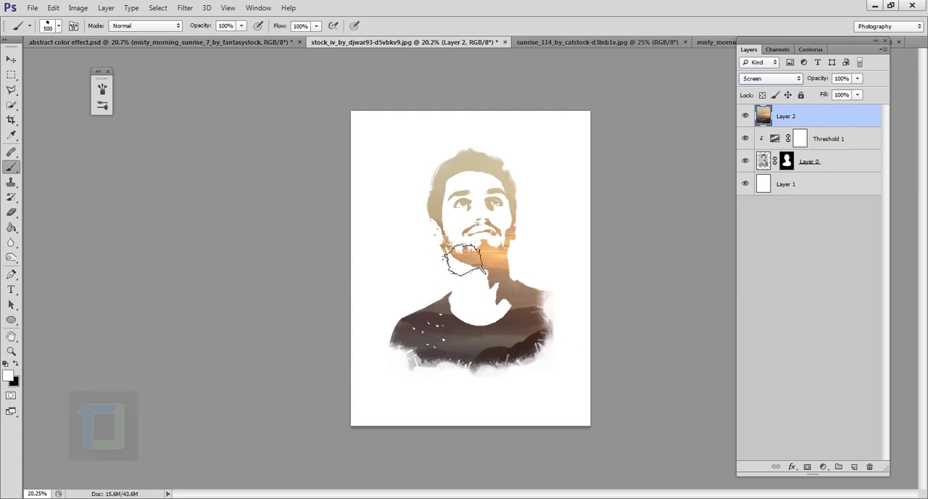
pyautogui.click(11, 60)
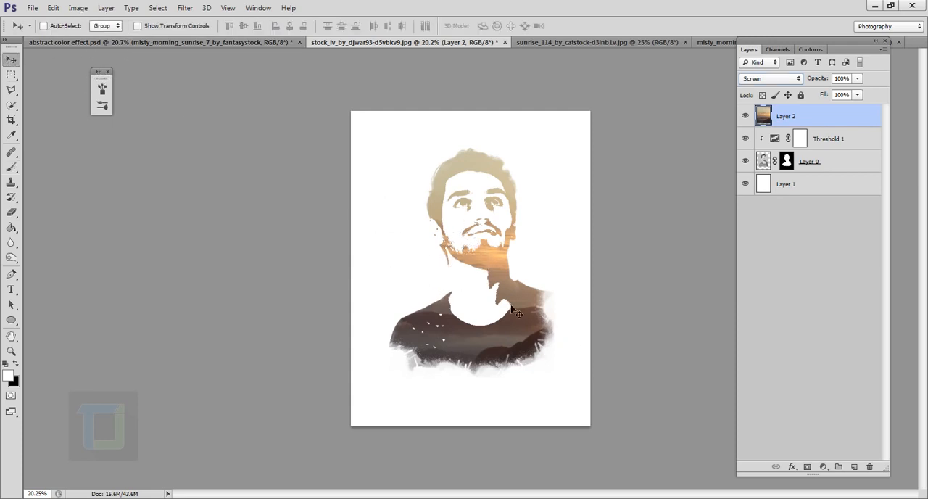
pyautogui.moveTo(512, 310); pyautogui.dragTo(421, 233)
# Step: Scale the sunrise photo proportionally to about 67.5% and position it over the man's head and neck
pyautogui.hotkey('ctrl', 't')
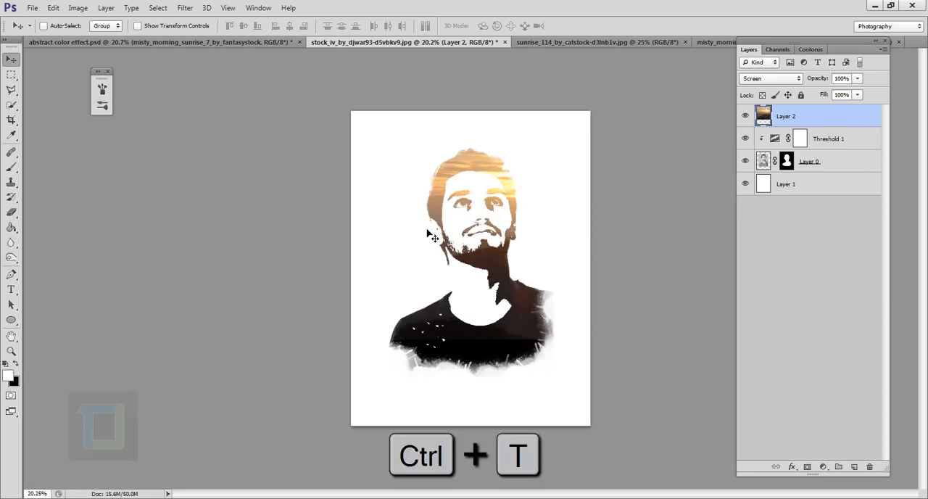
pyautogui.press('shift')
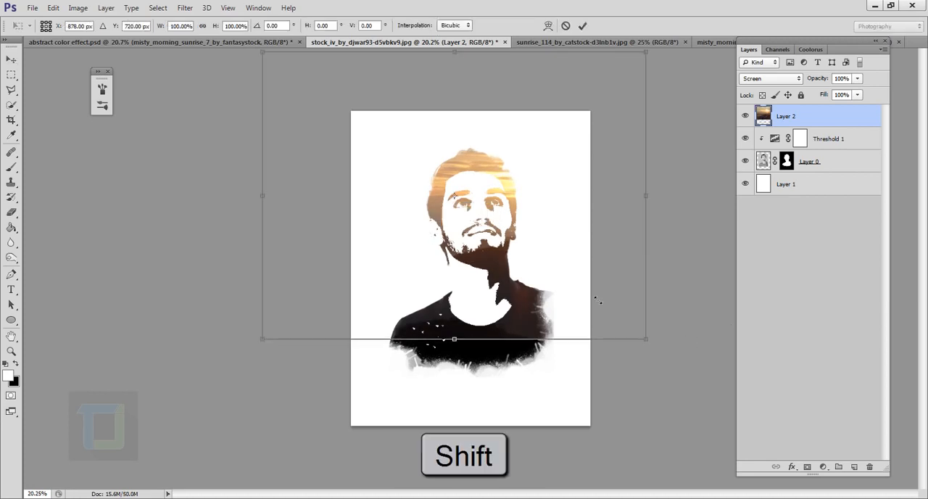
pyautogui.moveTo(644, 338); pyautogui.dragTo(520, 245)
pyautogui.moveTo(403, 160); pyautogui.dragTo(552, 209)
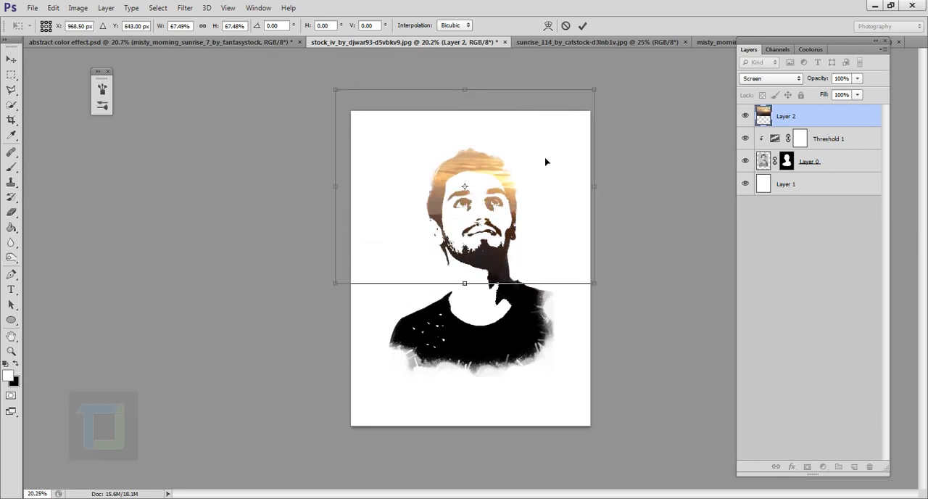
pyautogui.click(582, 26)
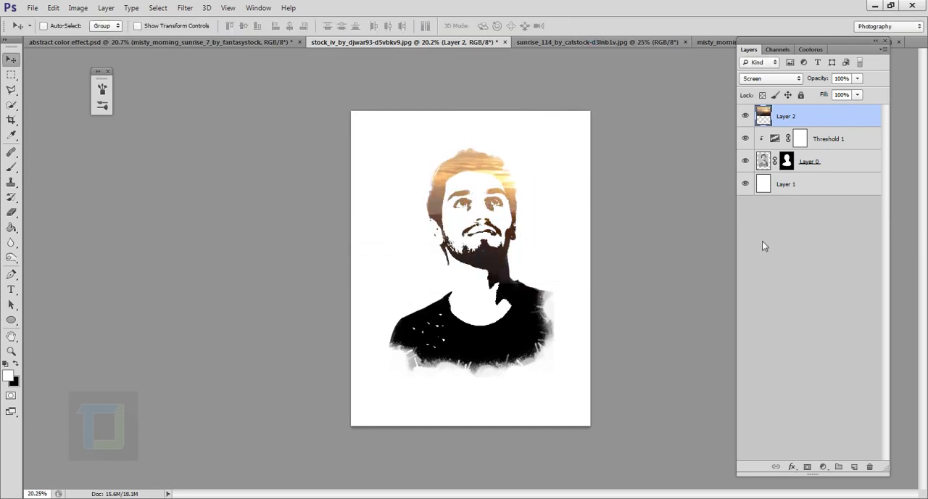
# Step: Add a Hue/Saturation adjustment above the sunrise photo with Hue +114, and reselect the photo's layer
pyautogui.click(824, 467)
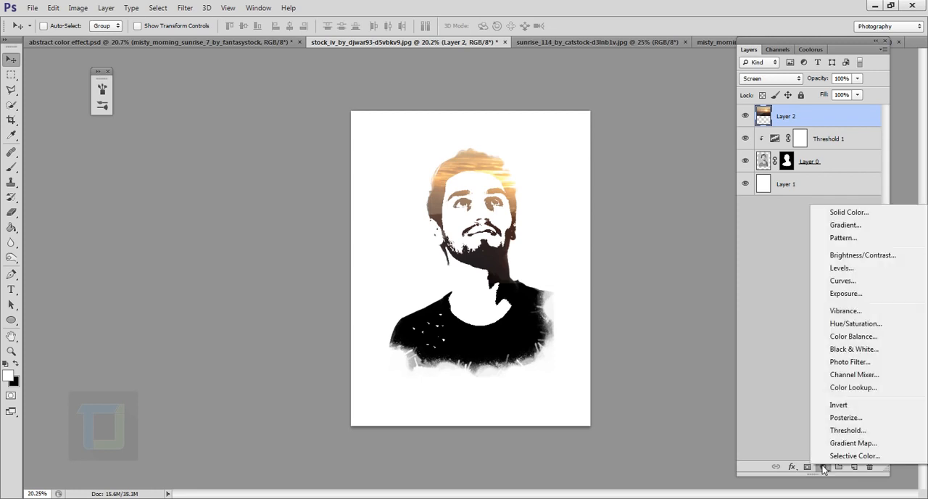
pyautogui.click(862, 330)
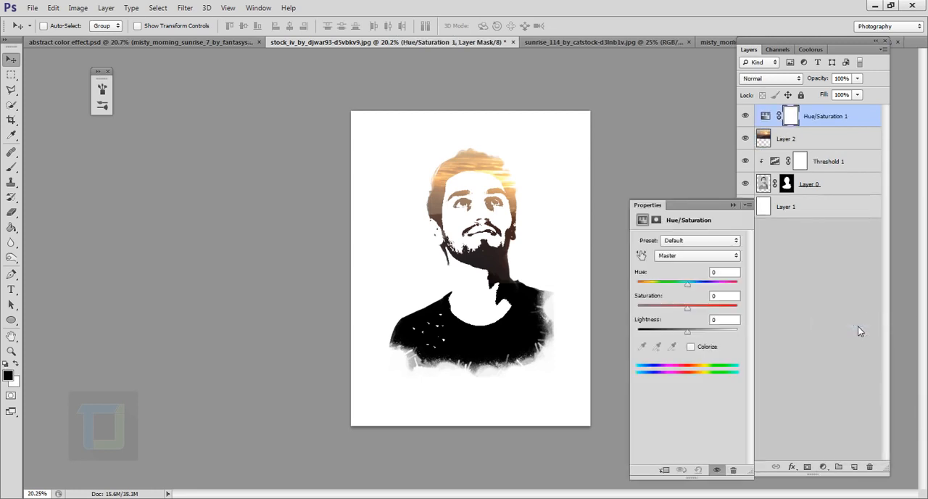
pyautogui.moveTo(685, 287); pyautogui.dragTo(728, 290)
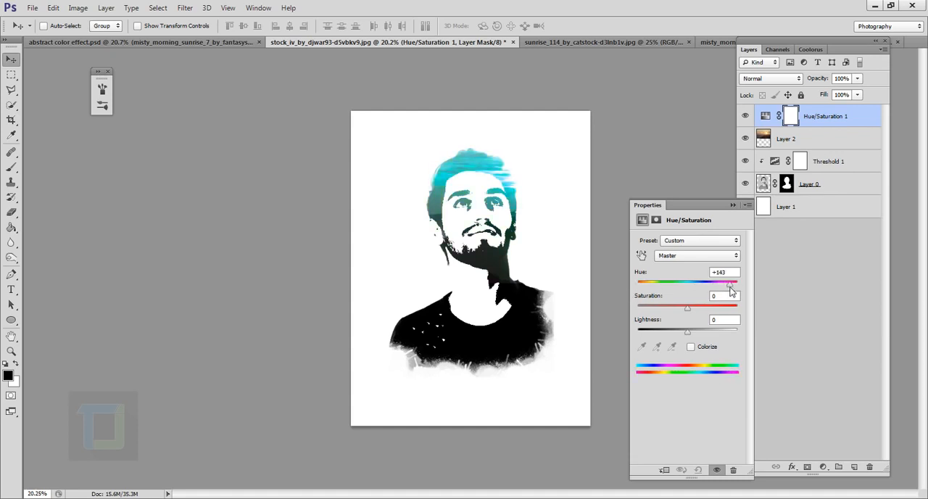
pyautogui.click(732, 206)
pyautogui.click(781, 146)
pyautogui.moveTo(470, 207)
pyautogui.mouseDown()
pyautogui.moveTo(448, 206)
pyautogui.moveTo(470, 206)
pyautogui.mouseUp()
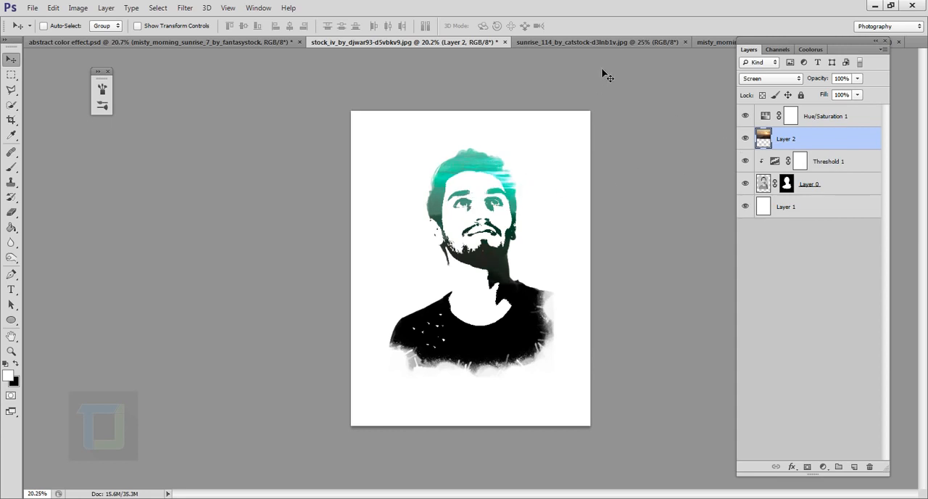
# Step: Close the sunrise_114 photo without saving and paste the whole misty_morning_sunrise_7 photo into the portrait document
pyautogui.click(684, 42)
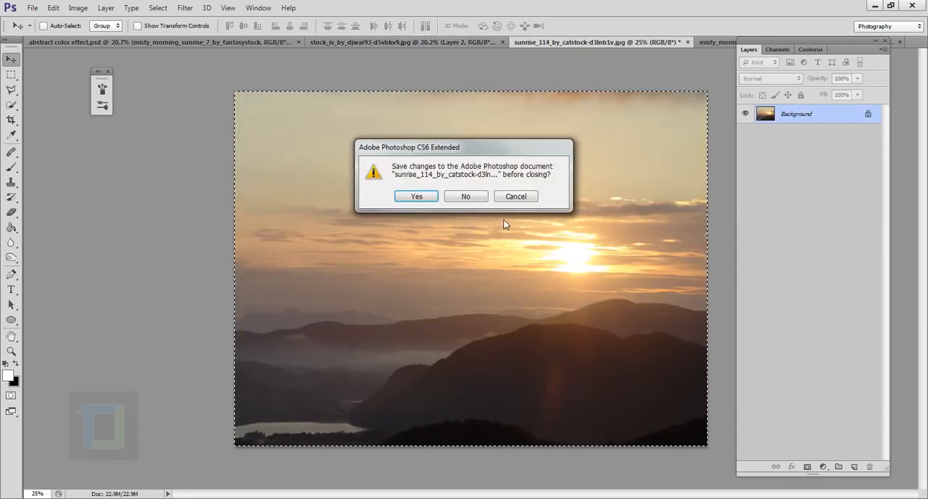
pyautogui.click(465, 196)
pyautogui.click(618, 42)
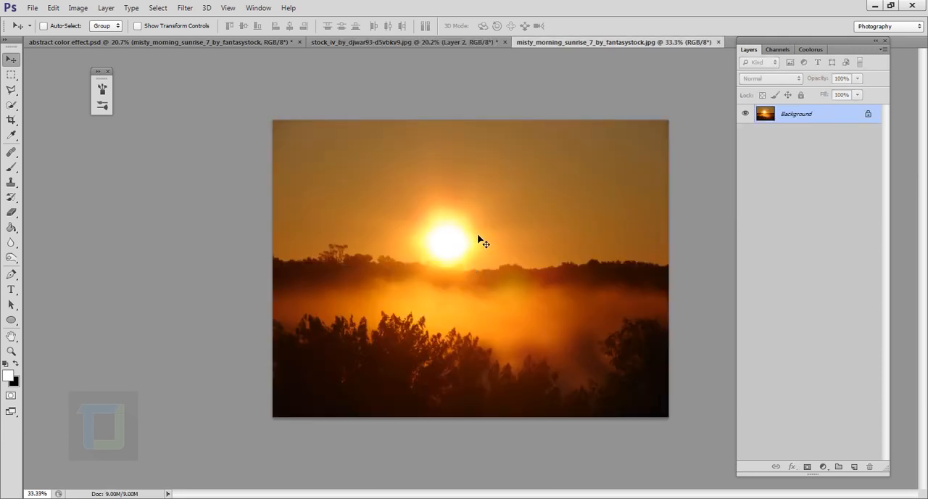
pyautogui.hotkey('ctrl', 'a')
pyautogui.hotkey('ctrl', 'c')
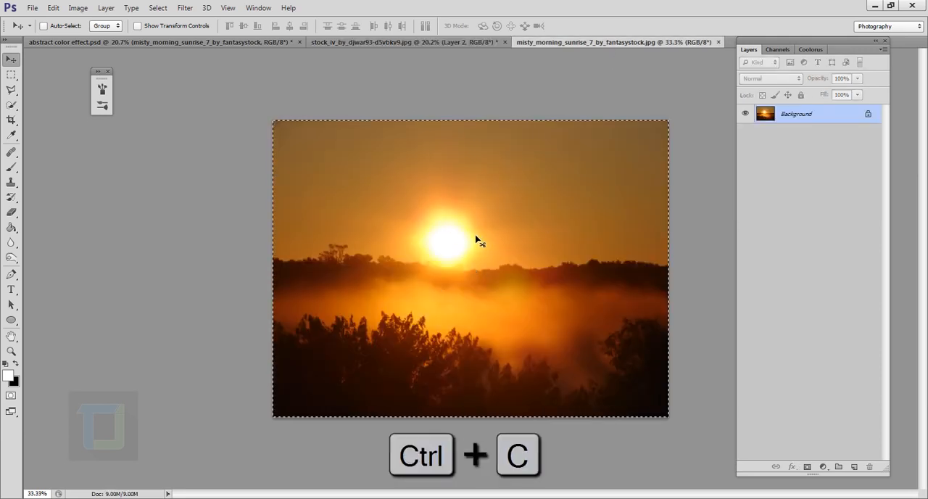
pyautogui.click(405, 41)
pyautogui.hotkey('ctrl', 'v')
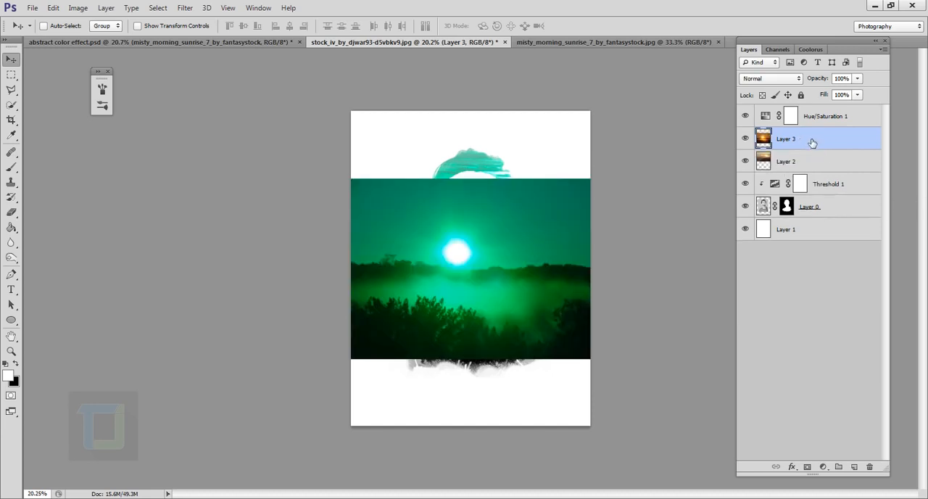
# Step: Place the misty sunrise layer above the Hue/Saturation adjustment, compare the adjustment off and on, and move the photo down over the shirt
pyautogui.moveTo(812, 142); pyautogui.dragTo(822, 116)
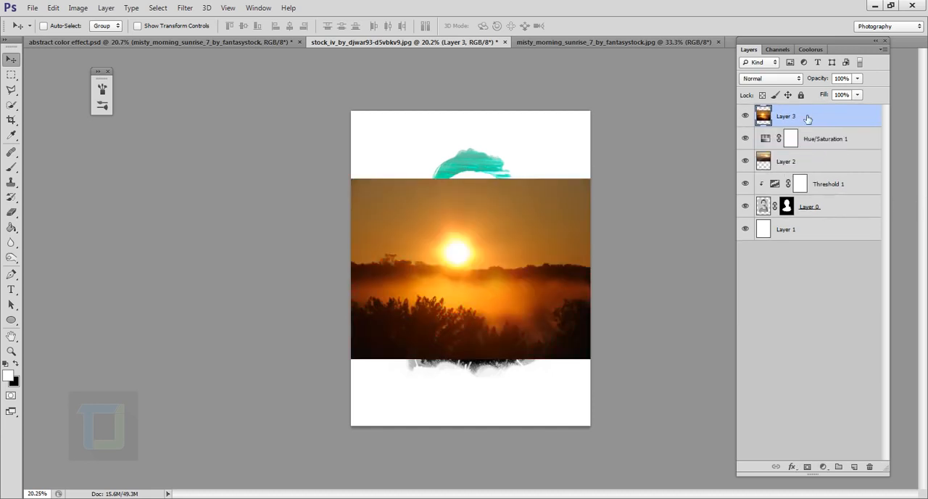
pyautogui.click(745, 138)
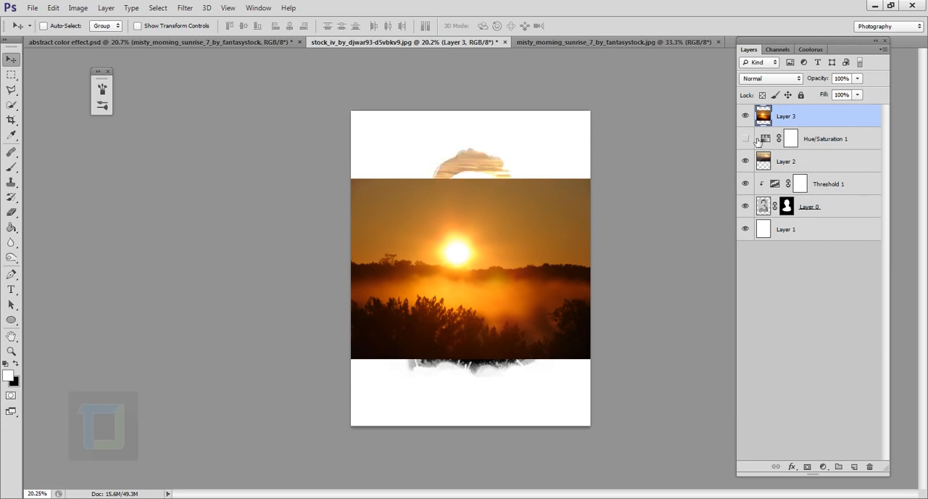
pyautogui.click(745, 138)
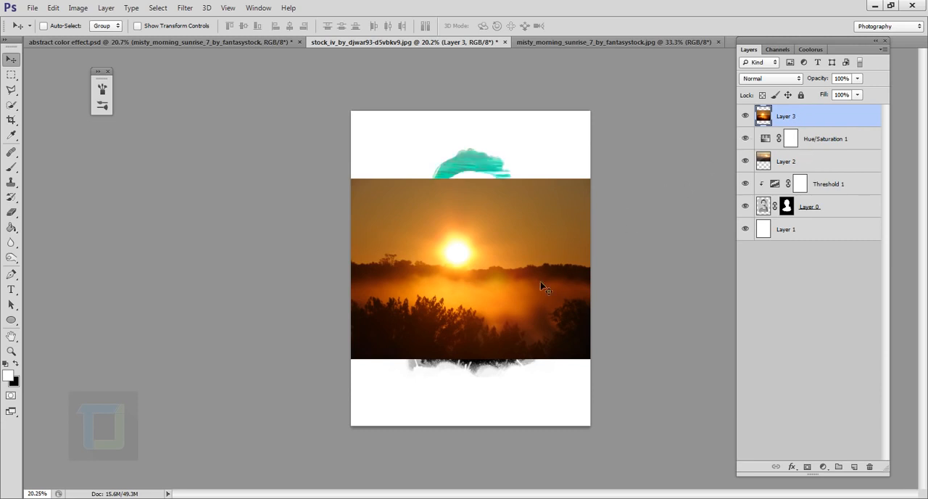
pyautogui.moveTo(540, 285); pyautogui.dragTo(518, 374)
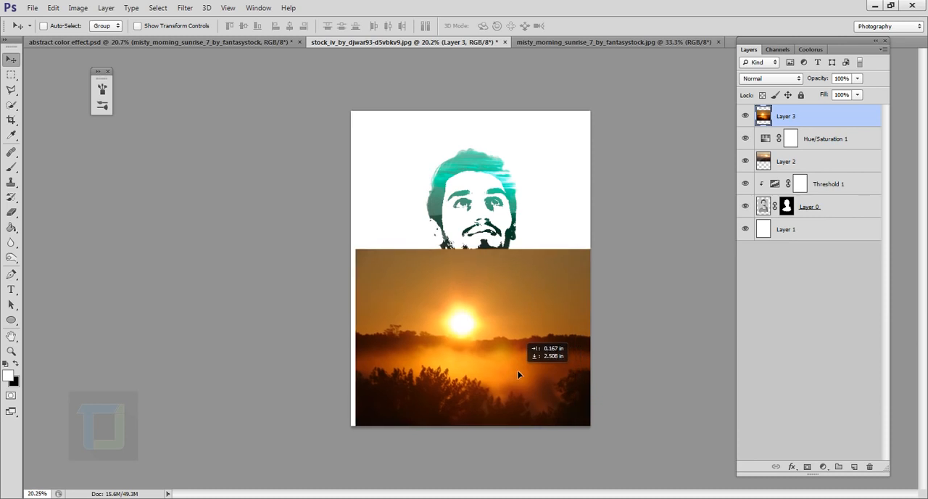
# Step: Set the misty sunrise layer's blend mode to Screen and reposition the photo so its sun sits at the shirt collar
pyautogui.click(785, 80)
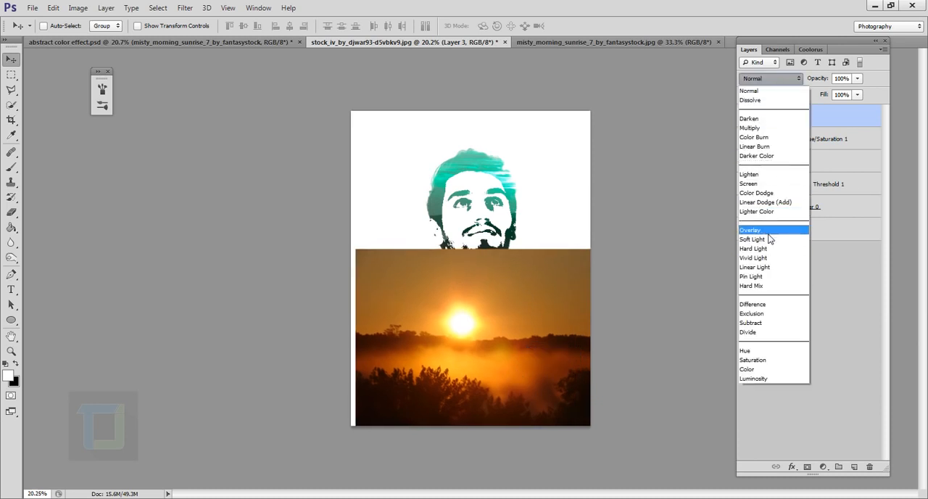
pyautogui.click(754, 183)
pyautogui.moveTo(560, 331); pyautogui.dragTo(566, 327)
pyautogui.scroll(5, 566, 327)
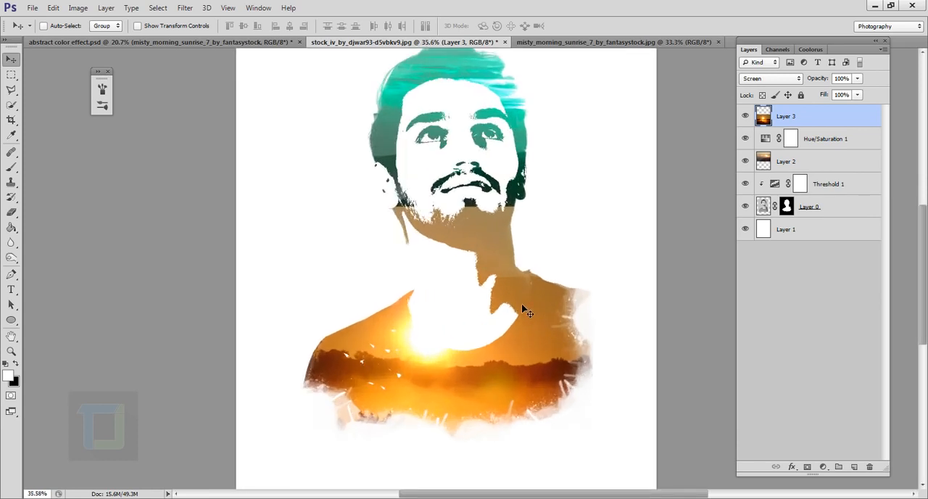
pyautogui.scroll(-5, 480, 199)
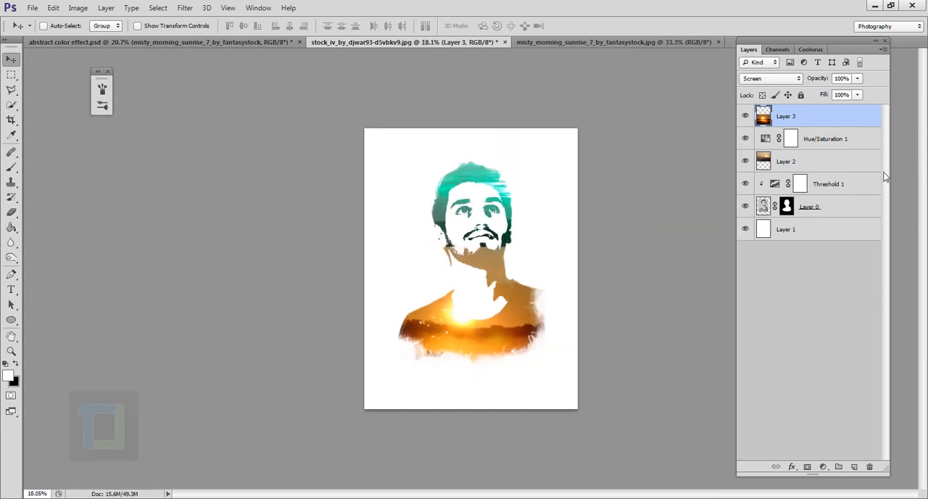
# Step: Add a layer mask to the misty sunrise layer and choose a soft round brush
pyautogui.click(808, 467)
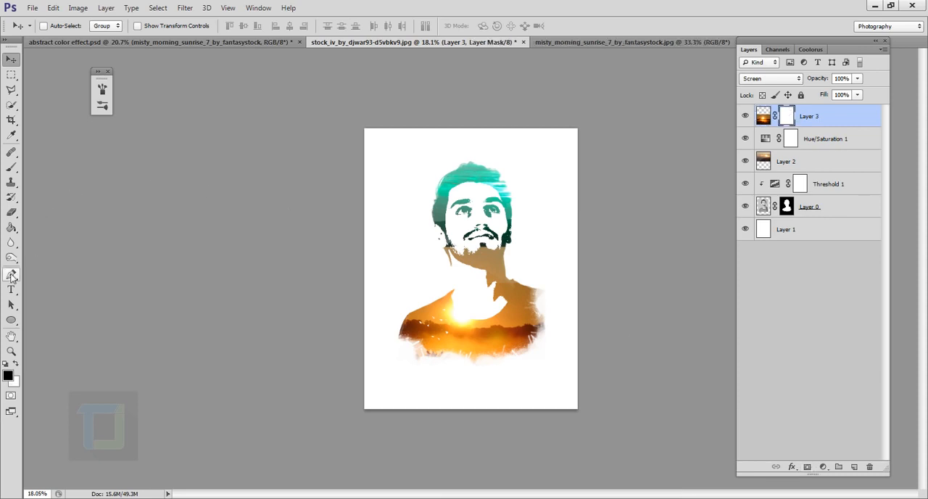
pyautogui.click(11, 166)
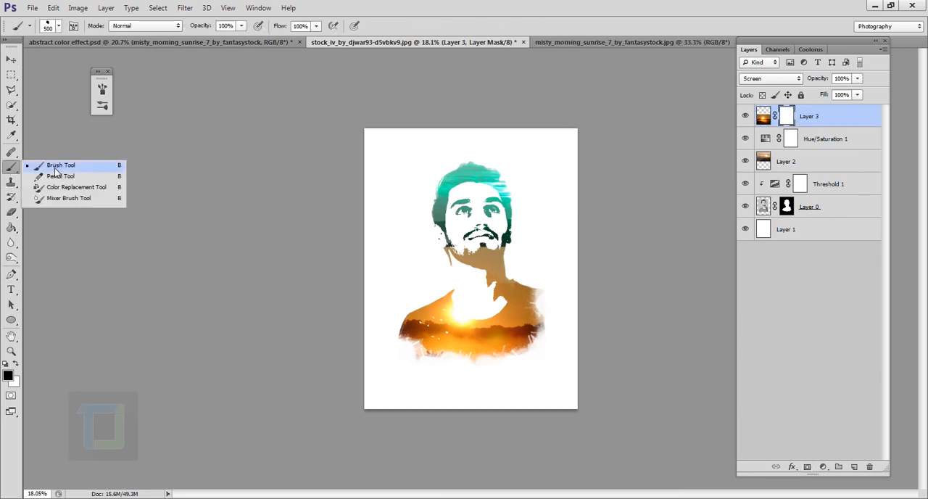
pyautogui.click(55, 165)
pyautogui.click(48, 25)
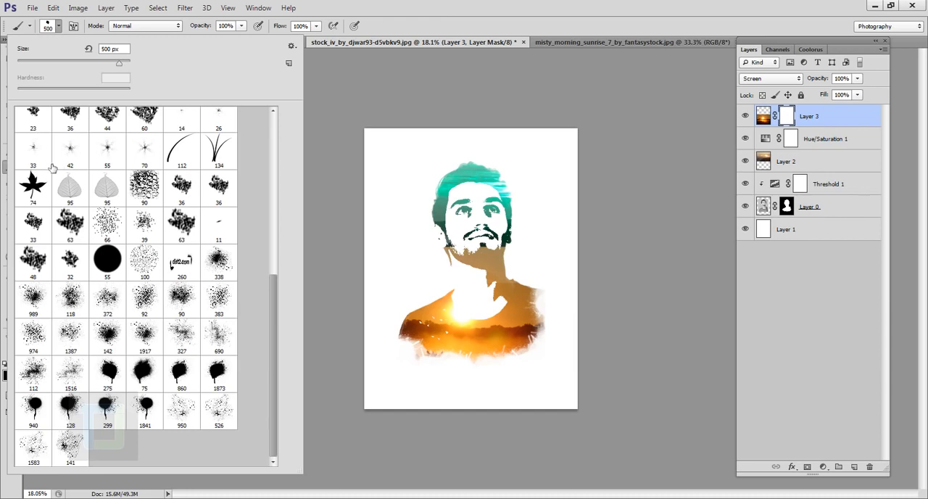
pyautogui.click(33, 151)
pyautogui.moveTo(271, 317); pyautogui.dragTo(257, 128)
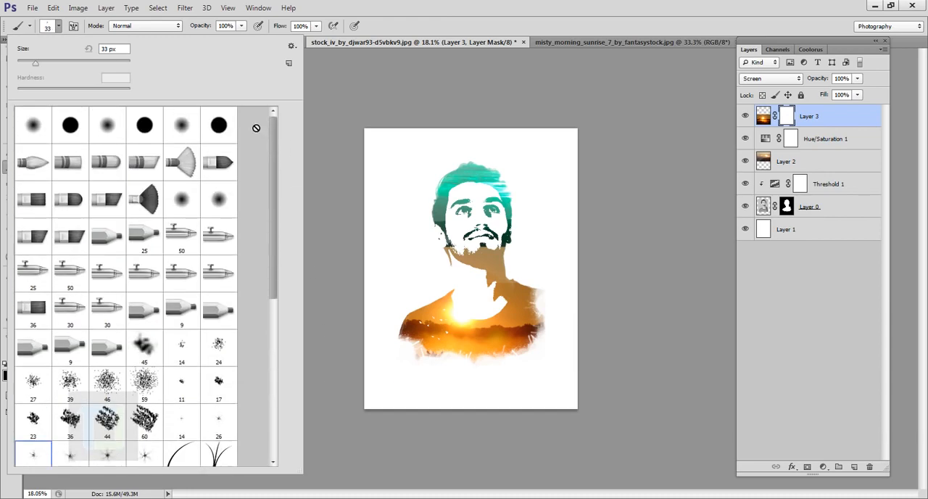
pyautogui.click(48, 123)
pyautogui.click(659, 6)
# Step: Fade the misty sunrise photo's hard upper edge below the chin by painting its mask black with a 400 px brush
pyautogui.scroll(7, 472, 242)
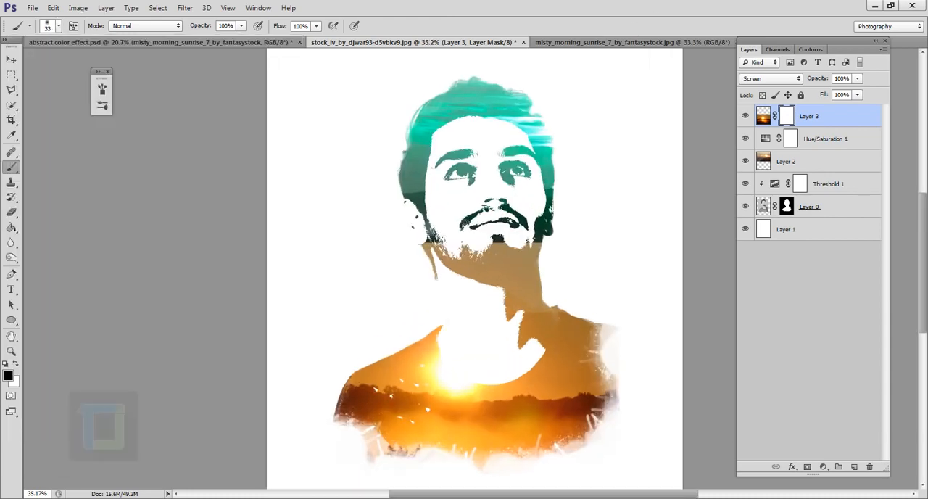
pyautogui.press(']')
pyautogui.press(']')
pyautogui.press(']')
pyautogui.press(']')
pyautogui.press(']')
pyautogui.press(']')
pyautogui.press(']')
pyautogui.moveTo(532, 270)
pyautogui.mouseDown()
pyautogui.moveTo(644, 261)
pyautogui.moveTo(600, 270)
pyautogui.mouseUp()
pyautogui.press('x')
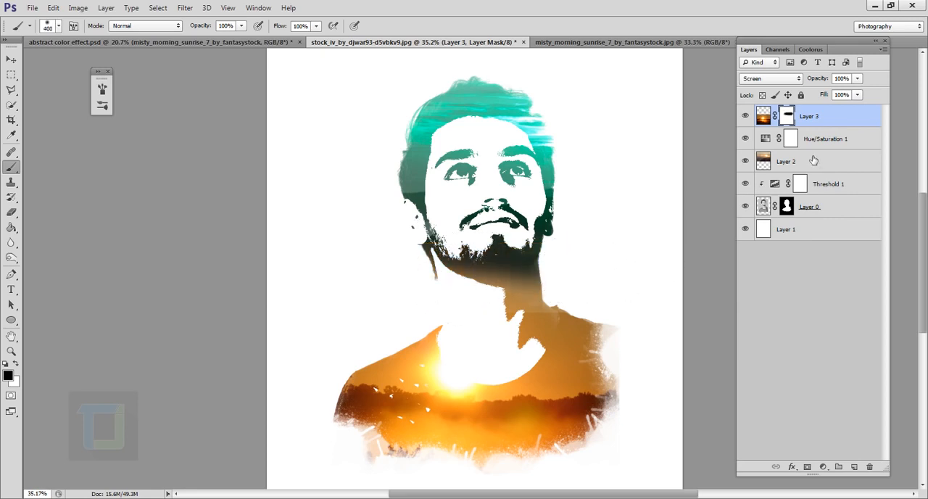
# Step: Add a layer mask to Layer 2 and paint it black to hide the photo over the beard and neck
pyautogui.click(810, 161)
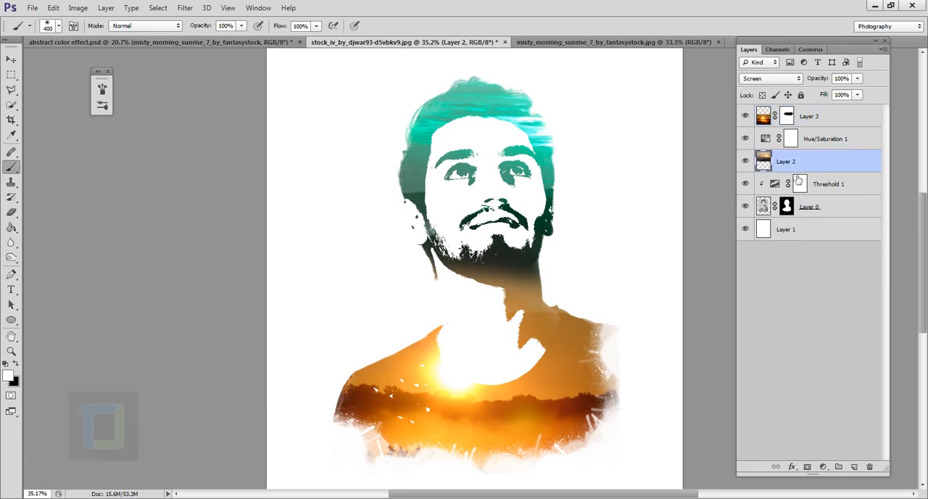
pyautogui.click(810, 469)
pyautogui.press('x')
pyautogui.moveTo(582, 263)
pyautogui.mouseDown()
pyautogui.moveTo(452, 248)
pyautogui.moveTo(429, 270)
pyautogui.moveTo(603, 275)
pyautogui.moveTo(556, 291)
pyautogui.moveTo(590, 303)
pyautogui.moveTo(557, 316)
pyautogui.moveTo(573, 316)
pyautogui.moveTo(577, 304)
pyautogui.moveTo(512, 309)
pyautogui.mouseUp()
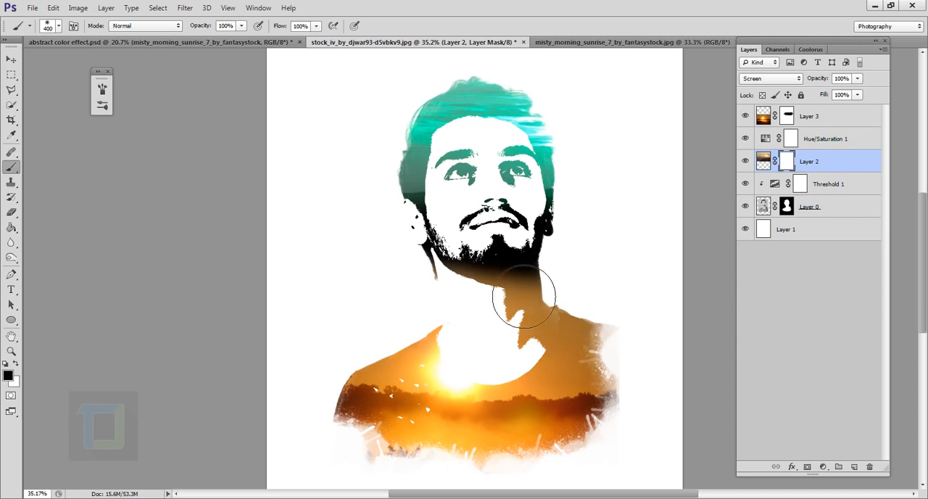
pyautogui.click(793, 118)
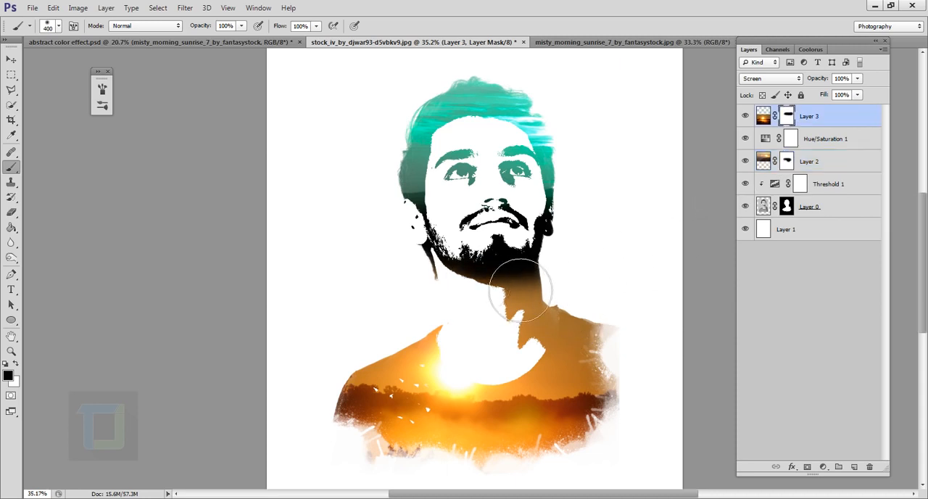
pyautogui.scroll(-5, 659, 315)
pyautogui.scroll(1, 677, 327)
pyautogui.scroll(-2, 673, 326)
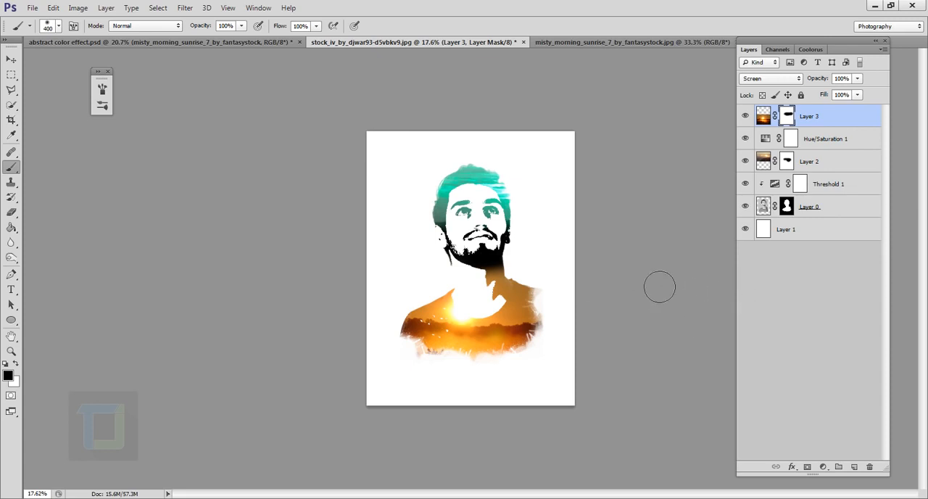
# Step: Extend the canvas outward on both sides of the portrait with the Crop tool to make it landscape
pyautogui.click(10, 121)
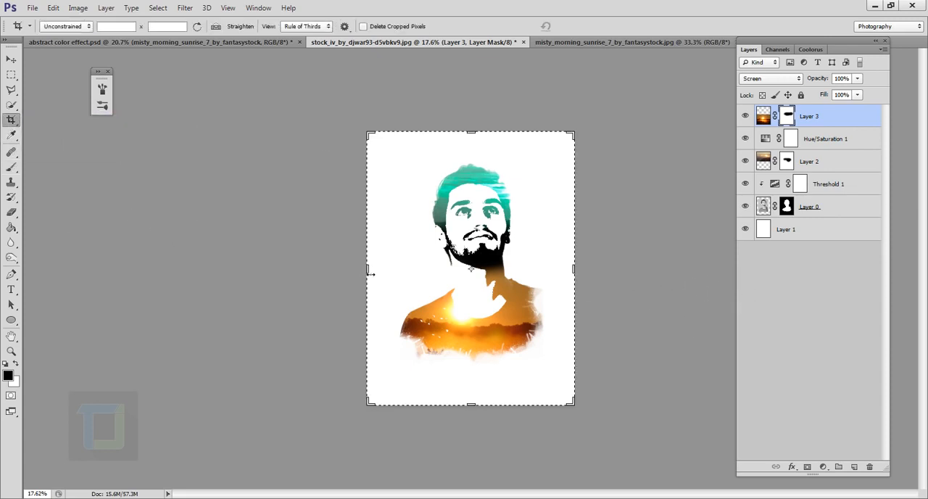
pyautogui.moveTo(370, 274); pyautogui.dragTo(304, 274)
pyautogui.moveTo(643, 271); pyautogui.dragTo(705, 270)
pyautogui.click(582, 26)
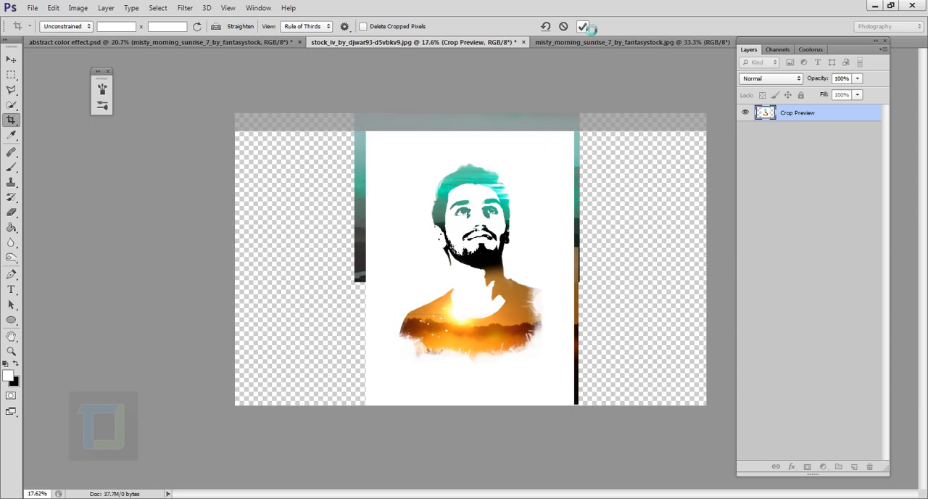
# Step: Fill Layer 1 with white across the widened canvas using the Paint Bucket
pyautogui.click(824, 193)
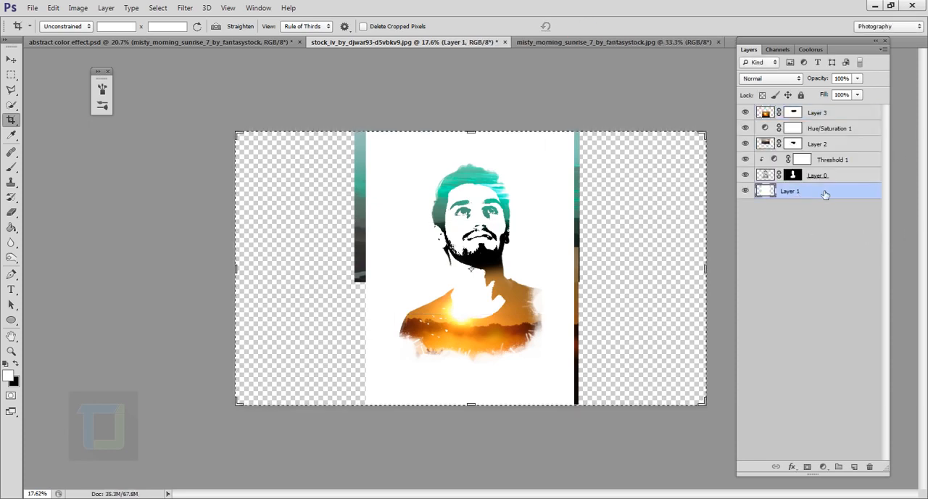
pyautogui.click(12, 229)
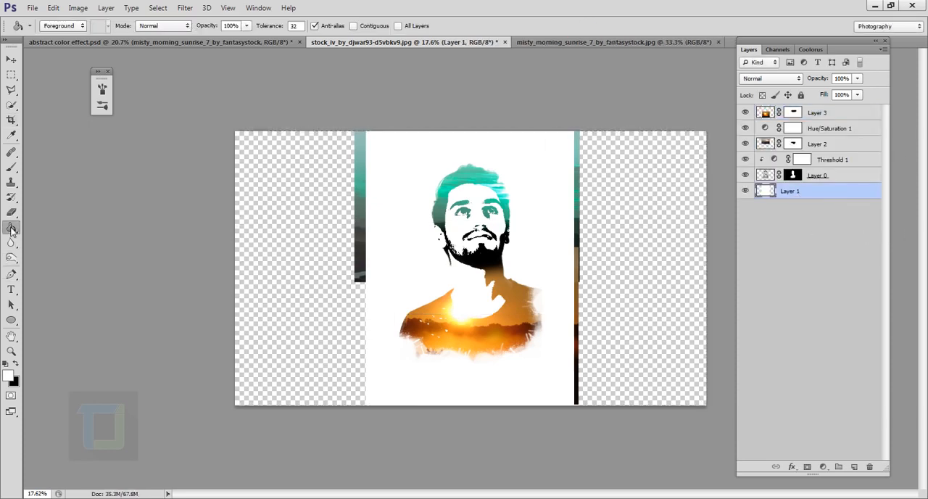
pyautogui.click(292, 274)
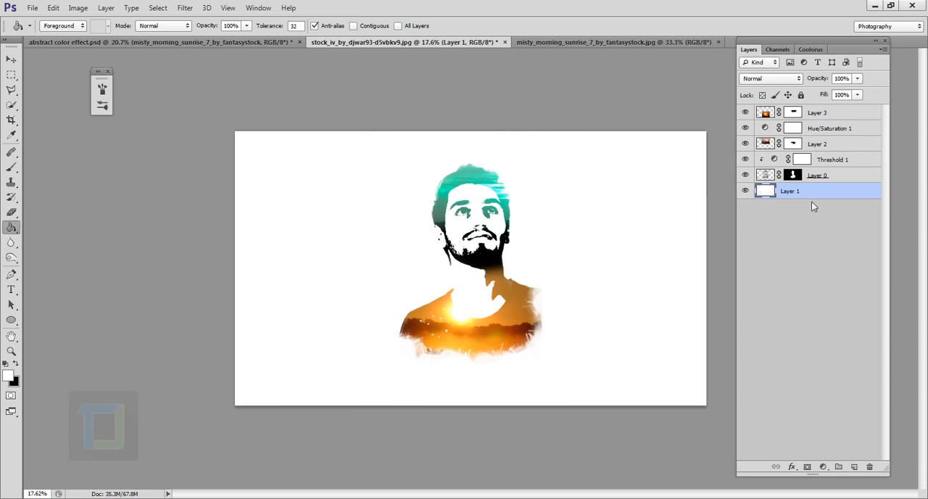
pyautogui.click(745, 191)
pyautogui.hotkey('ctrl', '+')
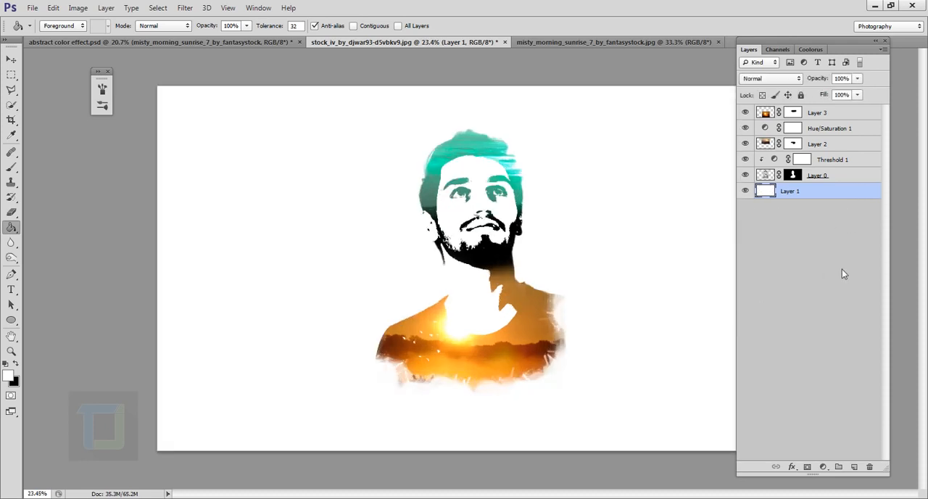
# Step: Create a new layer above Layer 1 and choose the 128 px dripping splatter brush, enlarged to 700 px with black as foreground
pyautogui.click(854, 467)
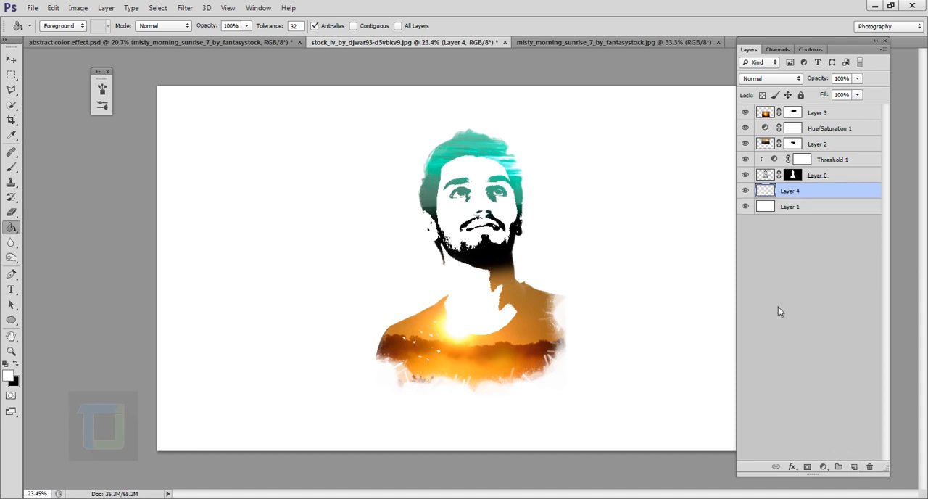
pyautogui.click(746, 207)
pyautogui.click(9, 169)
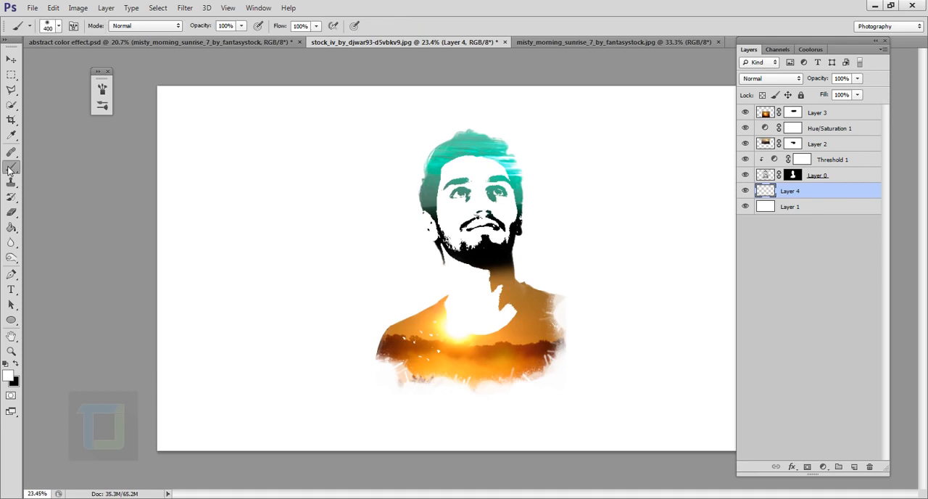
pyautogui.click(59, 26)
pyautogui.moveTo(269, 233)
pyautogui.mouseDown()
pyautogui.moveTo(277, 302)
pyautogui.moveTo(243, 390)
pyautogui.mouseUp()
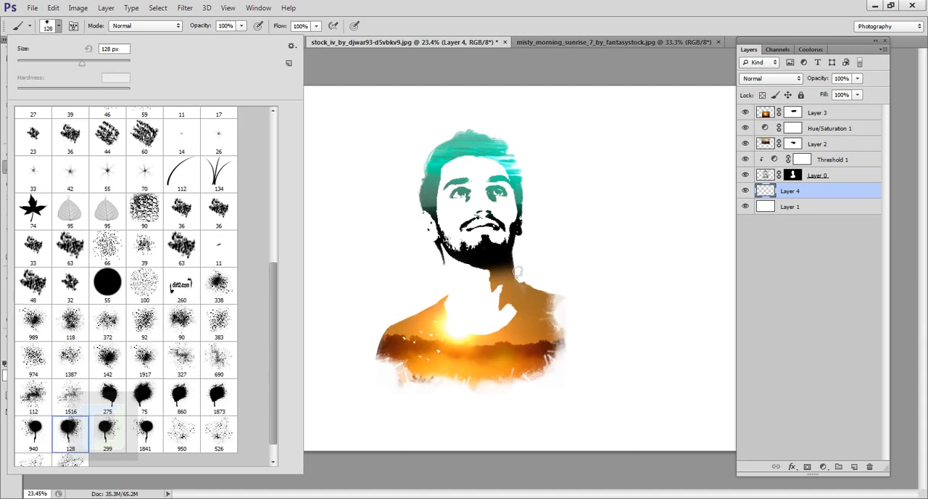
pyautogui.press(']')
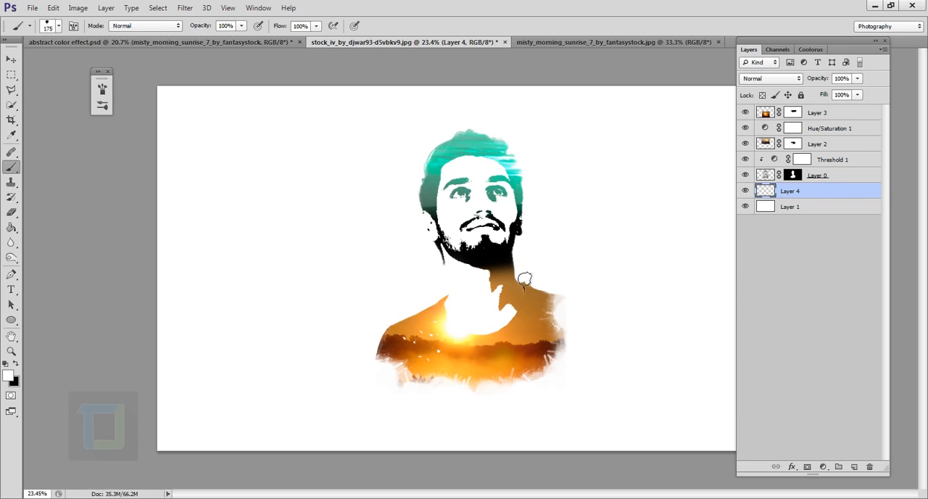
pyautogui.press(']')
pyautogui.press(']')
pyautogui.press(']')
pyautogui.press(']')
pyautogui.press(']')
pyautogui.press(']')
pyautogui.press(']')
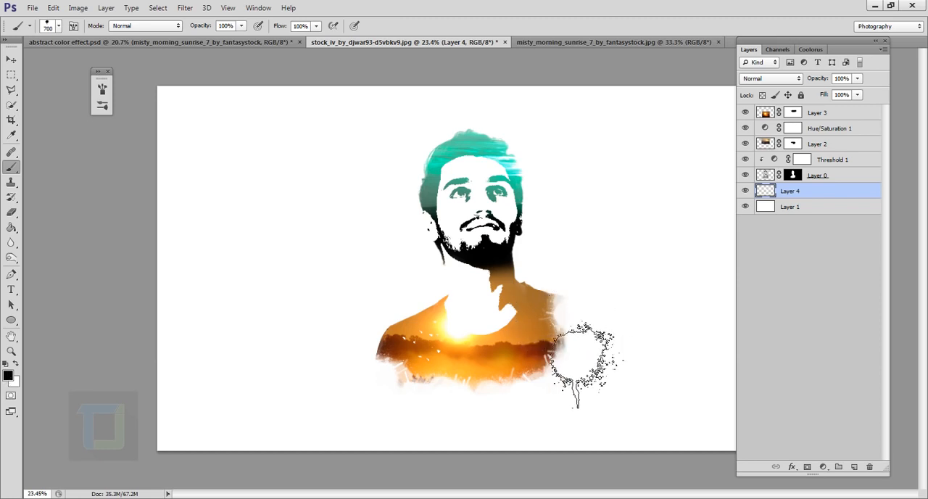
# Step: Undo the test stamp near the jaw and paint black splatters around the edges of the hair with the 700 px brush
pyautogui.click(529, 252)
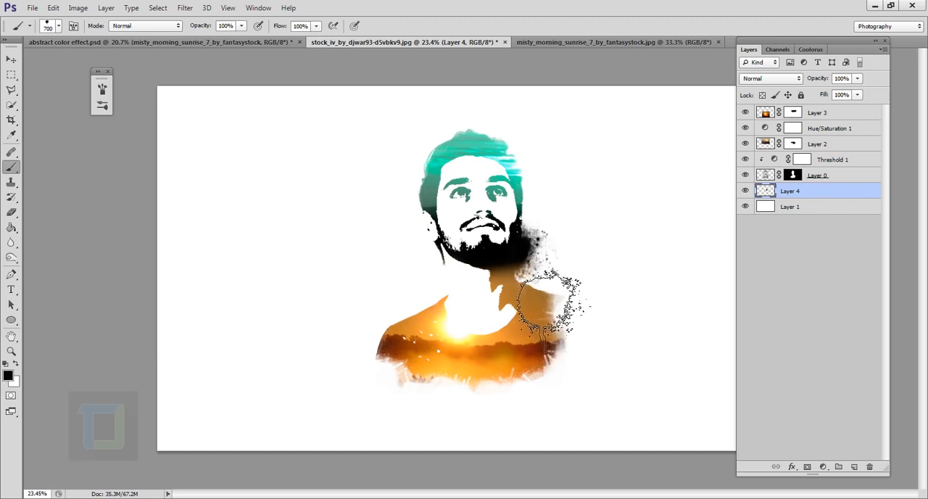
pyautogui.hotkey('ctrl', 'z')
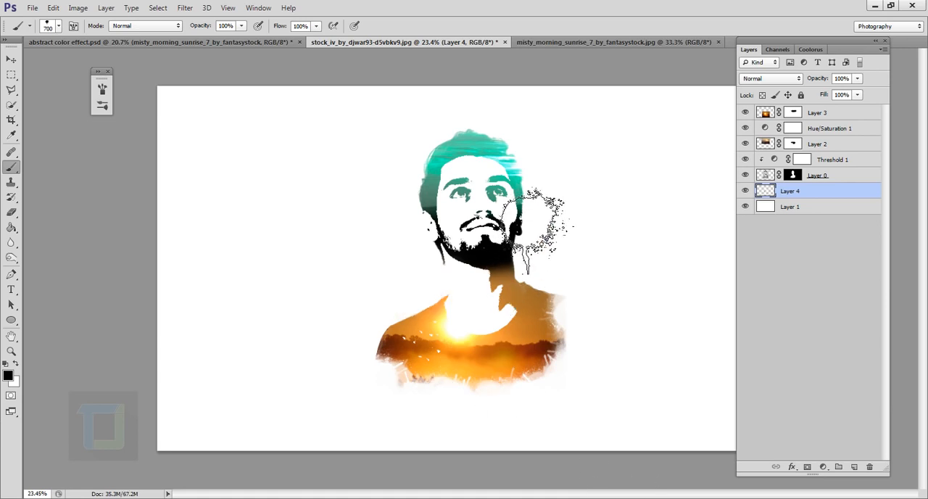
pyautogui.click(535, 229)
pyautogui.scroll(4, 649, 337)
pyautogui.scroll(4, 652, 323)
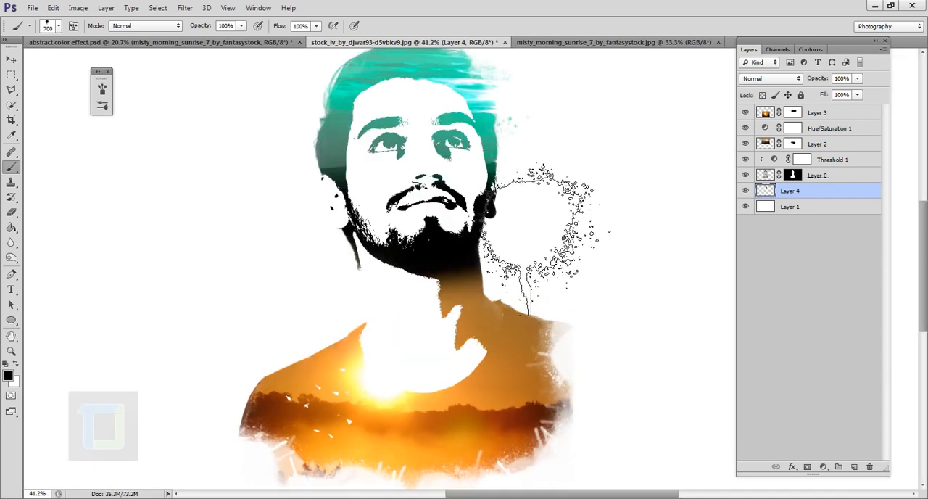
pyautogui.scroll(-3, 498, 345)
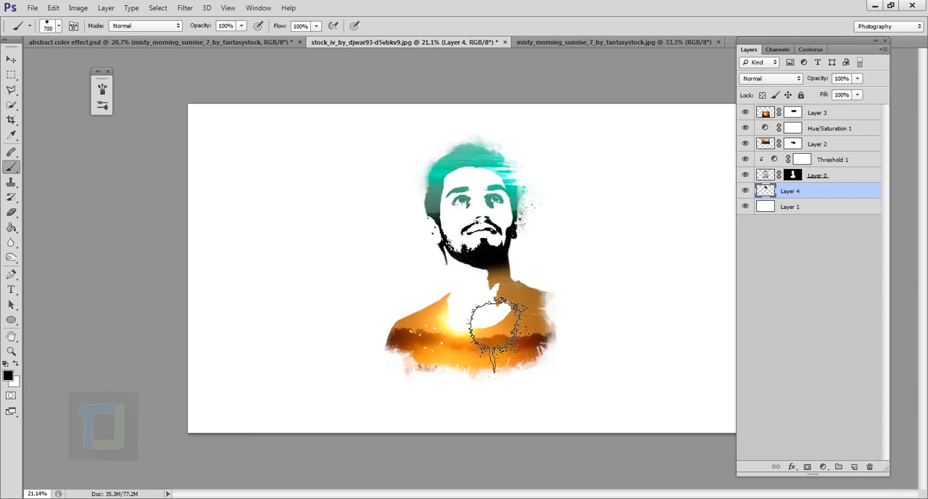
pyautogui.scroll(5, 464, 232)
pyautogui.scroll(-2, 522, 333)
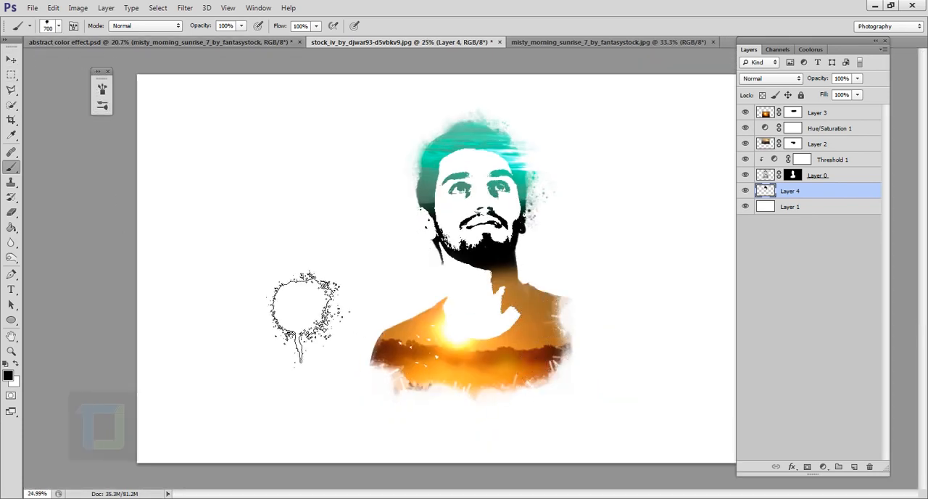
# Step: Choose the 1873 px splatter brush, undo its oversized stamp, and stamp splatters beside the neck and right shoulder at 1100 px
pyautogui.click(490, 253)
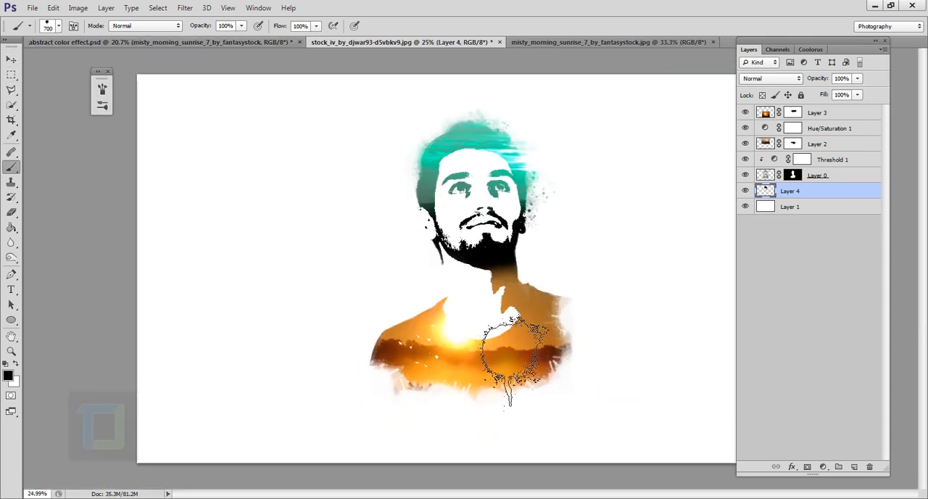
pyautogui.click(59, 26)
pyautogui.click(218, 399)
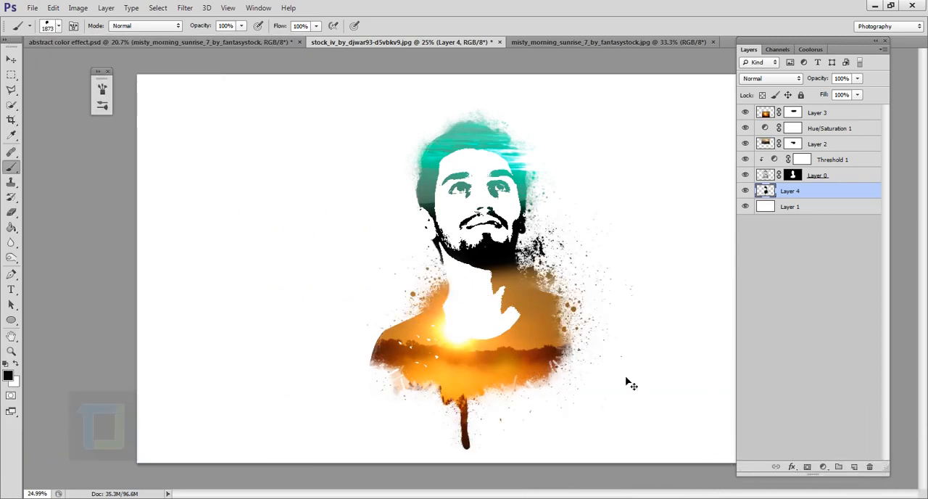
pyautogui.hotkey('ctrl', 'z')
pyautogui.click(464, 221)
pyautogui.scroll(4, 590, 350)
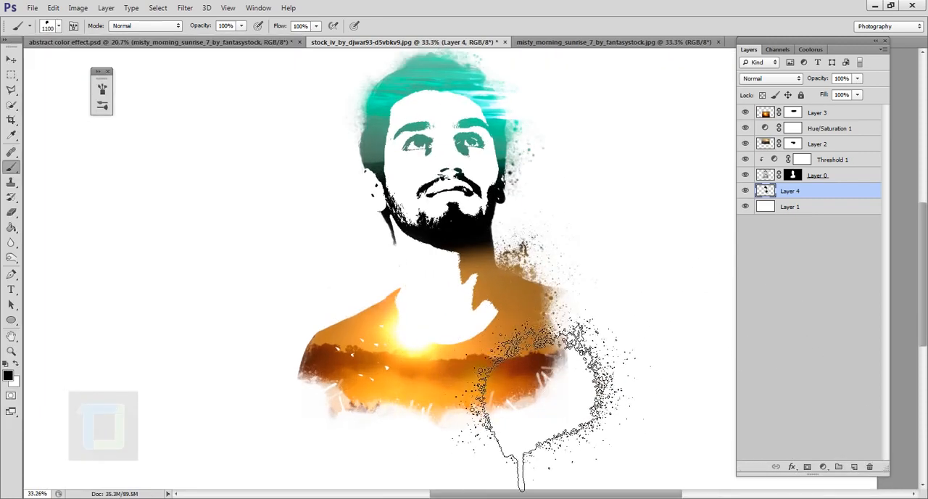
pyautogui.scroll(-4, 580, 341)
pyautogui.scroll(6, 500, 300)
# Step: Choose the 940 px dripping splatter brush and stamp splatters along the left side of the neck
pyautogui.click(59, 26)
pyautogui.click(108, 430)
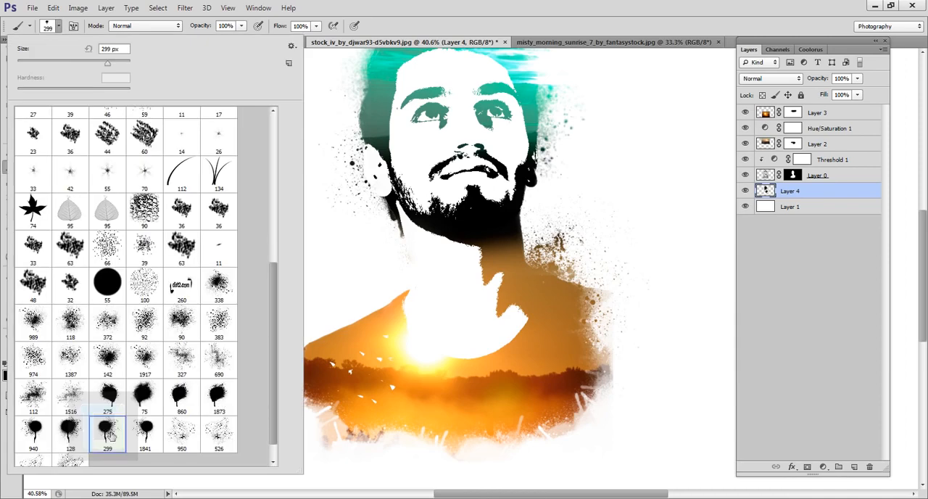
pyautogui.click(85, 432)
pyautogui.press('Return')
pyautogui.scroll(-5, 518, 319)
pyautogui.click(451, 311)
pyautogui.scroll(3, 554, 312)
pyautogui.scroll(-3, 484, 275)
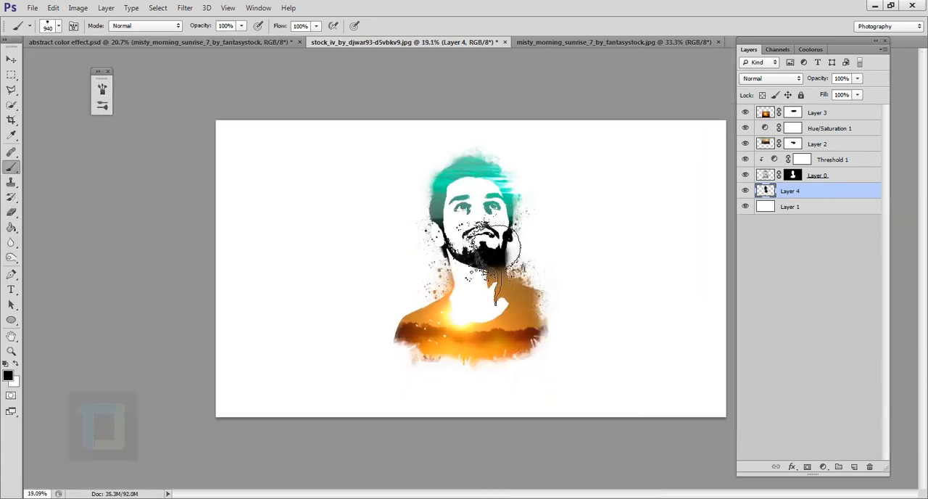
# Step: Stamp more splatters beside the left edge of the hair with the same brush
pyautogui.scroll(3, 479, 268)
pyautogui.click(427, 163)
pyautogui.scroll(-3, 529, 336)
pyautogui.scroll(1, 530, 336)
pyautogui.scroll(-2, 558, 370)
pyautogui.scroll(3, 508, 319)
# Step: Rotate the splatter brush tip upside down and stamp splatters at the right edge of the shirt at 929 px
pyautogui.click(102, 90)
pyautogui.click(150, 112)
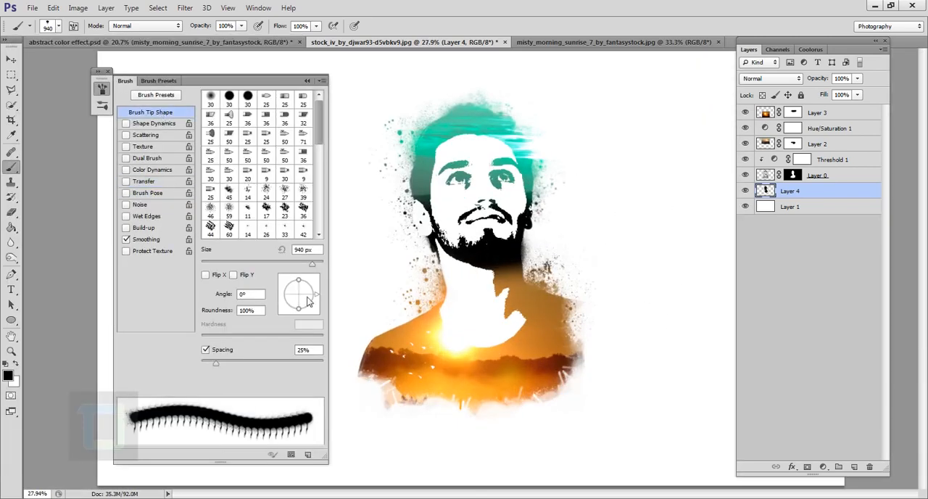
pyautogui.moveTo(312, 297); pyautogui.dragTo(282, 297)
pyautogui.scroll(-3, 717, 257)
pyautogui.click(307, 80)
pyautogui.scroll(3, 645, 373)
pyautogui.scroll(1, 638, 369)
pyautogui.click(572, 332)
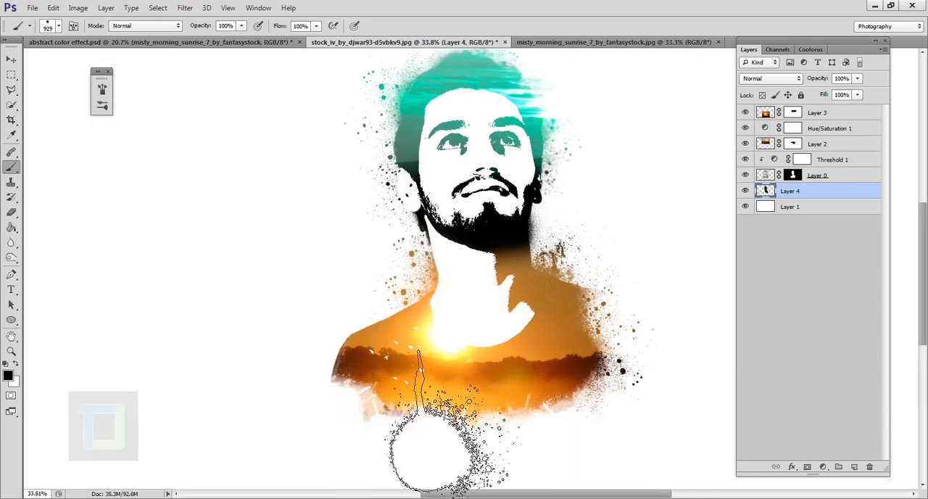
# Step: Reselect the 940 px splatter brush, turn its tip so the drip points sideways, and stamp splatters along the shirt's lower edge
pyautogui.click(59, 26)
pyautogui.click(145, 434)
pyautogui.scroll(-1, 612, 464)
pyautogui.click(36, 439)
pyautogui.click(59, 26)
pyautogui.click(102, 89)
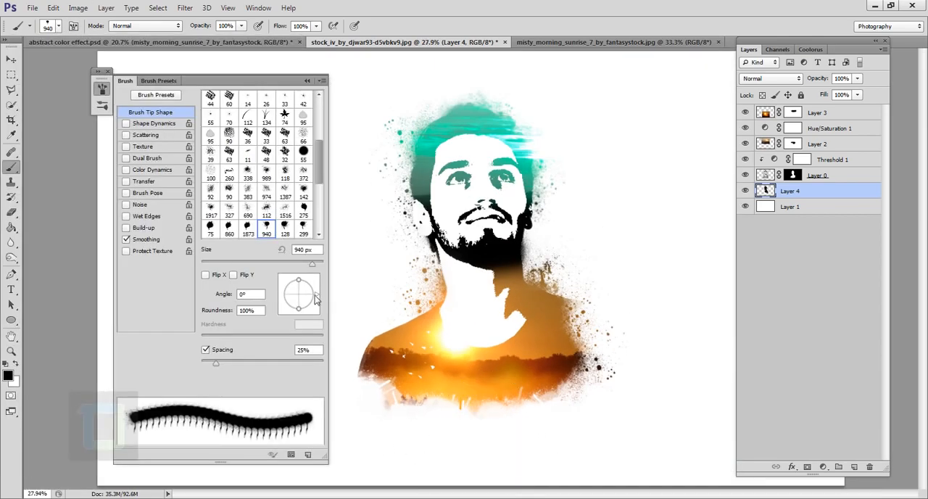
pyautogui.moveTo(313, 294); pyautogui.dragTo(304, 280)
pyautogui.click(431, 381)
pyautogui.scroll(-5, 728, 292)
pyautogui.click(307, 81)
pyautogui.scroll(1, 741, 384)
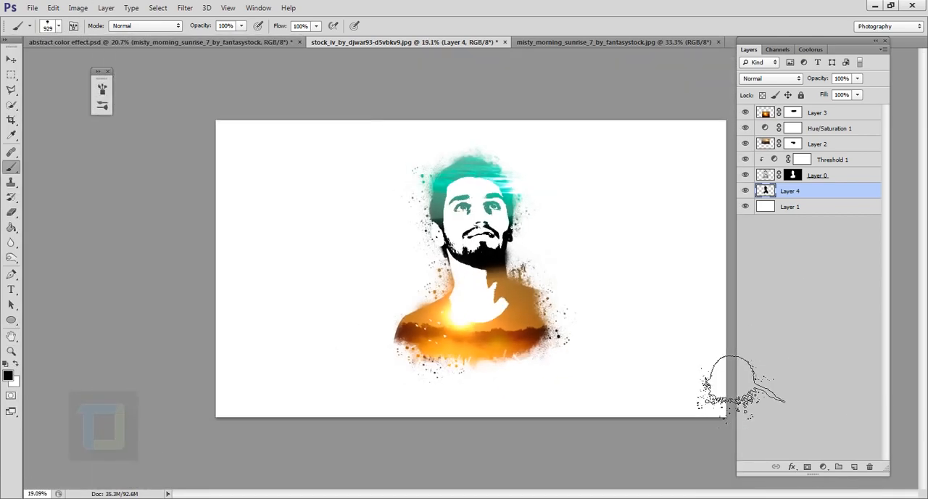
pyautogui.scroll(1, 741, 383)
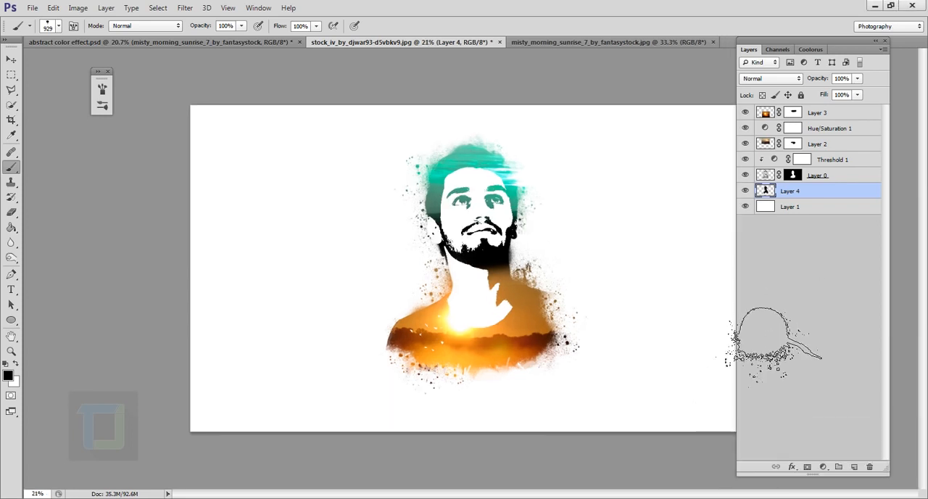
pyautogui.scroll(-1, 725, 326)
pyautogui.scroll(3, 684, 321)
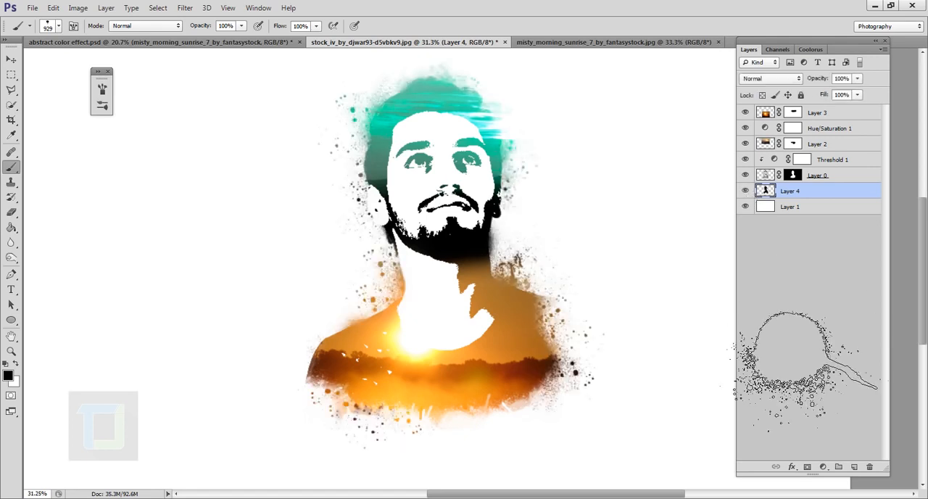
pyautogui.scroll(-2, 735, 321)
pyautogui.scroll(1, 725, 331)
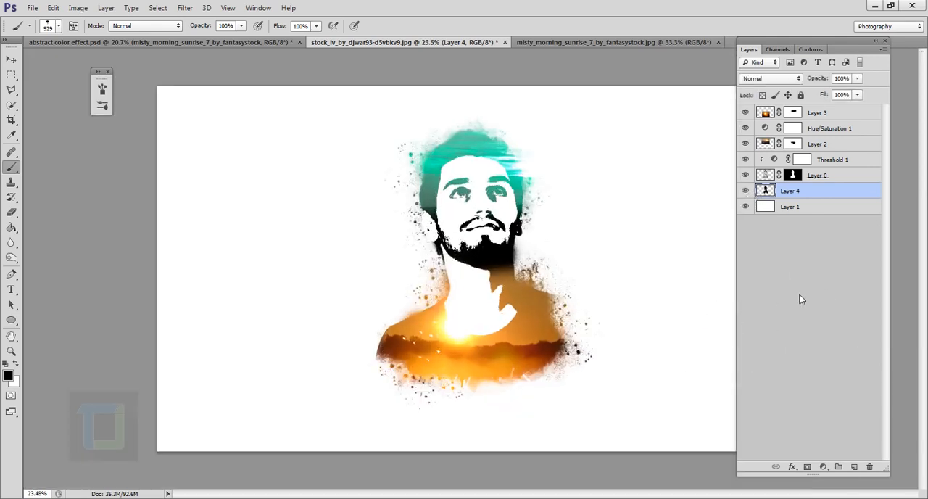